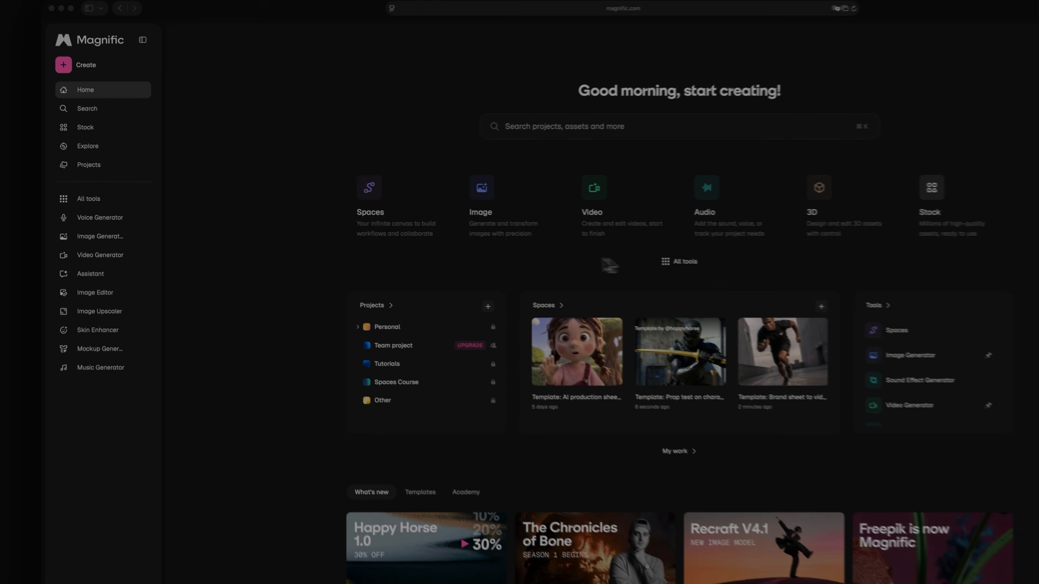
Create a new space and add a Designer node to its canvas.
{"action": "left_click", "coordinate": [386, 195]}
{"action": "left_click", "coordinate": [910, 245]}
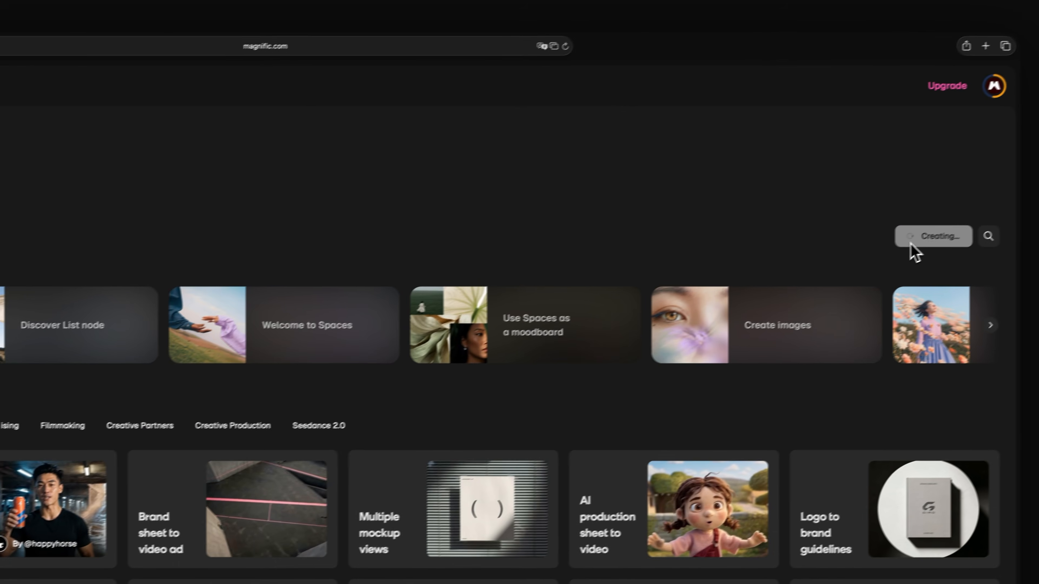
{"action": "double_click", "coordinate": [600, 251]}
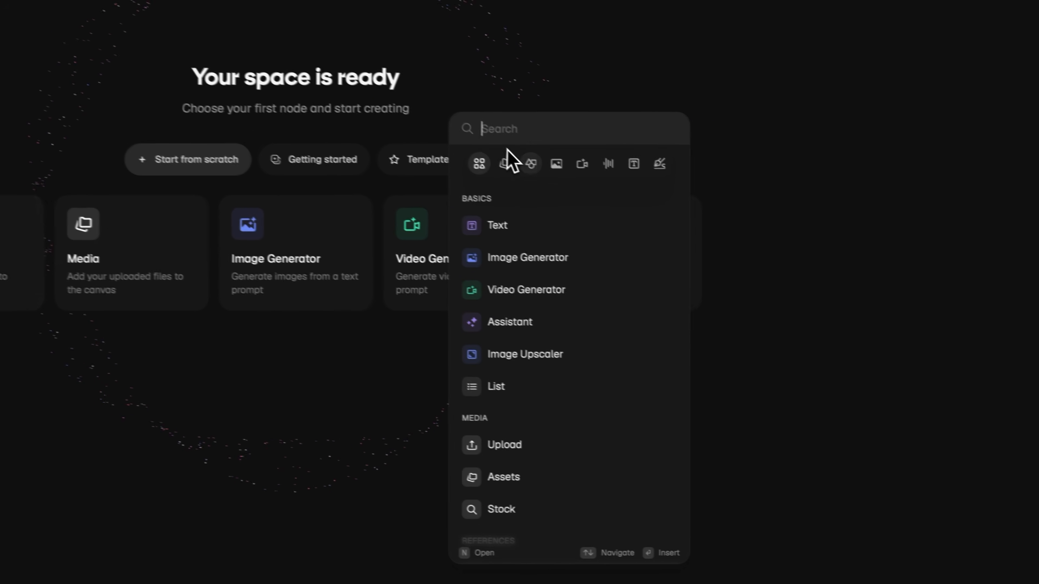
{"action": "left_click", "coordinate": [556, 164]}
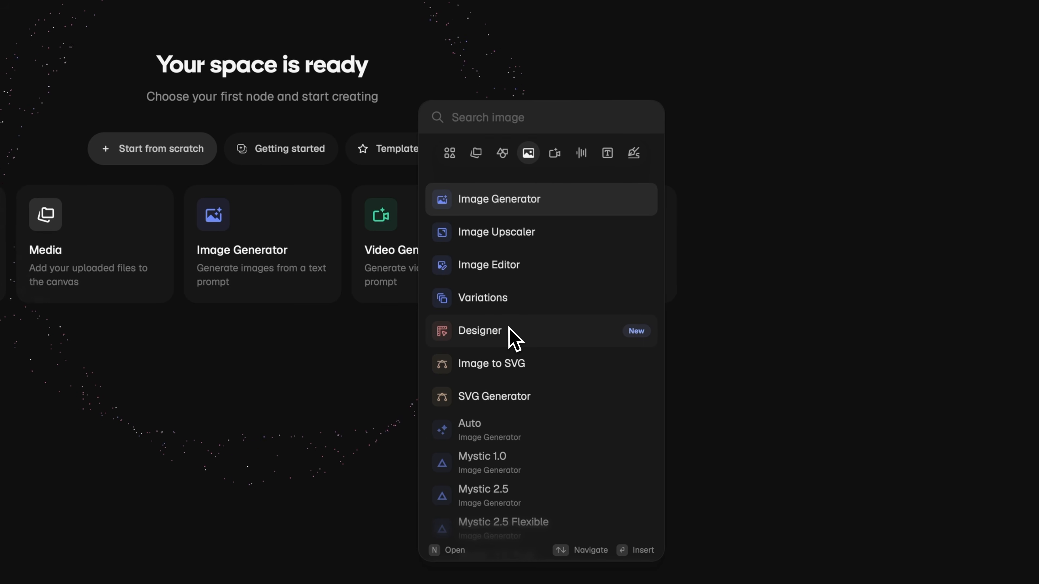
{"action": "key", "text": "Escape"}
{"action": "left_click", "coordinate": [69, 73]}
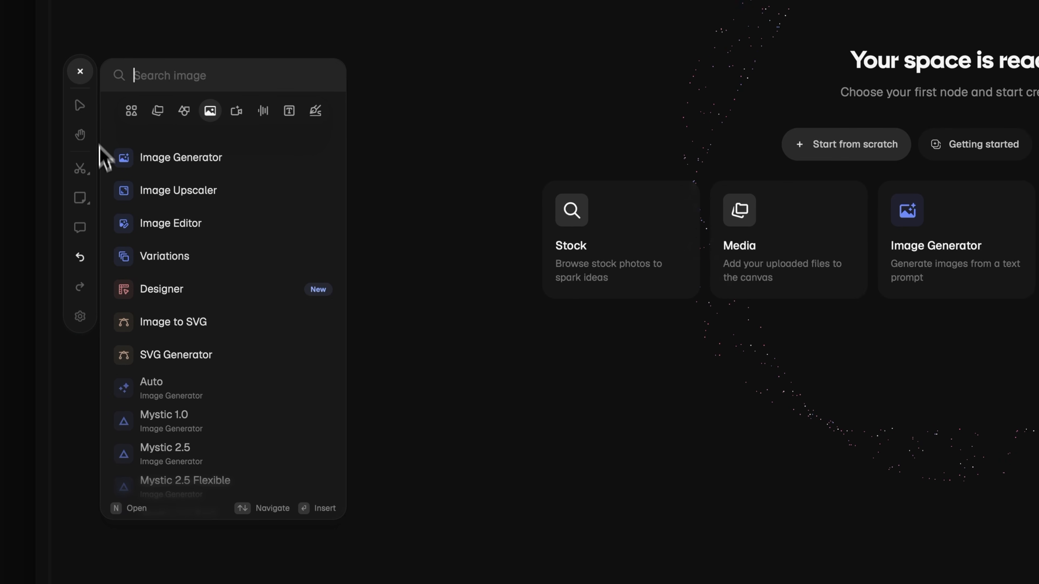
{"action": "left_click", "coordinate": [183, 291]}
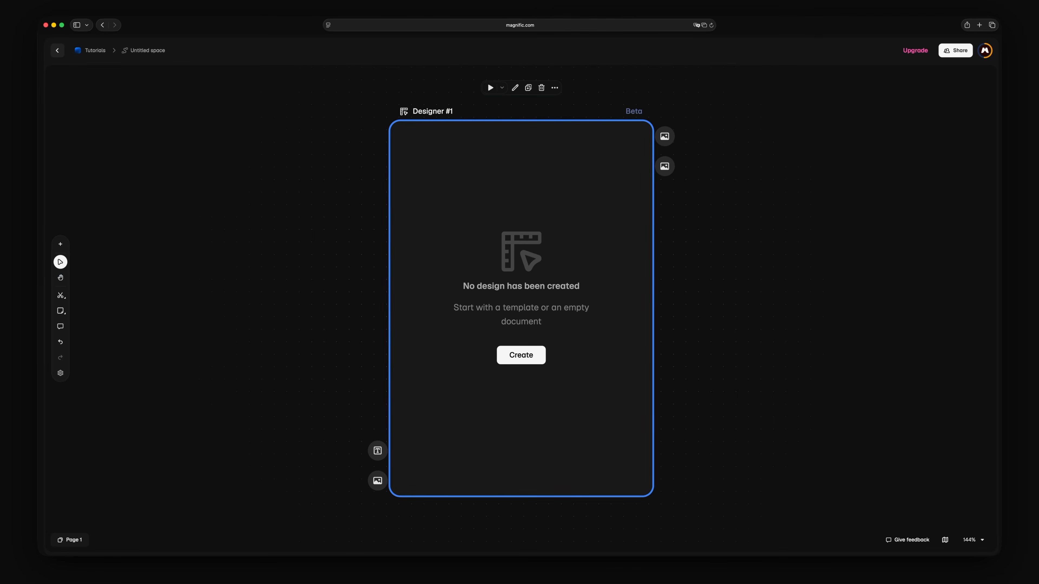
Add the ATM logo image to the canvas beside the Designer node.
{"action": "left_click_drag", "start_coordinate": [171, 250], "coordinate": [258, 232]}
{"action": "scroll", "coordinate": [225, 236], "scroll_direction": "left", "scroll_amount": 5}
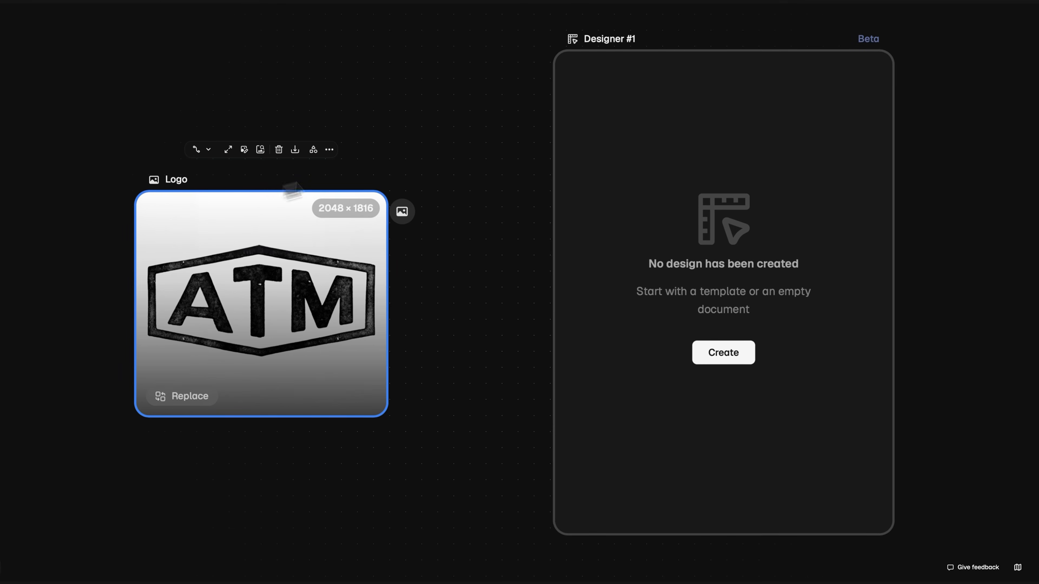
{"action": "key", "text": "n"}
{"action": "left_click", "coordinate": [458, 175]}
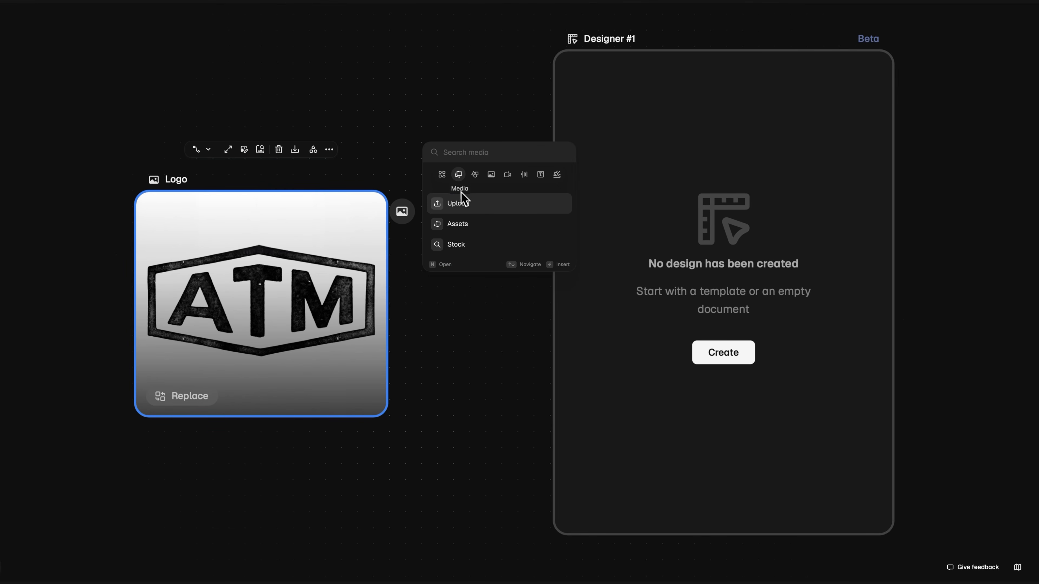
{"action": "key", "text": "Escape"}
{"action": "left_click", "coordinate": [35, 215]}
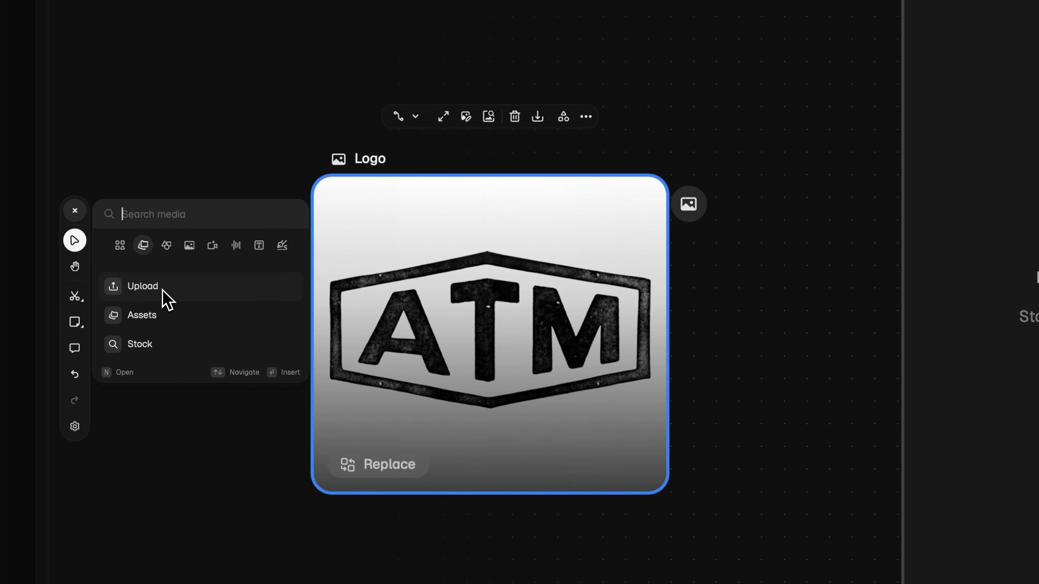
{"action": "key", "text": "Escape"}
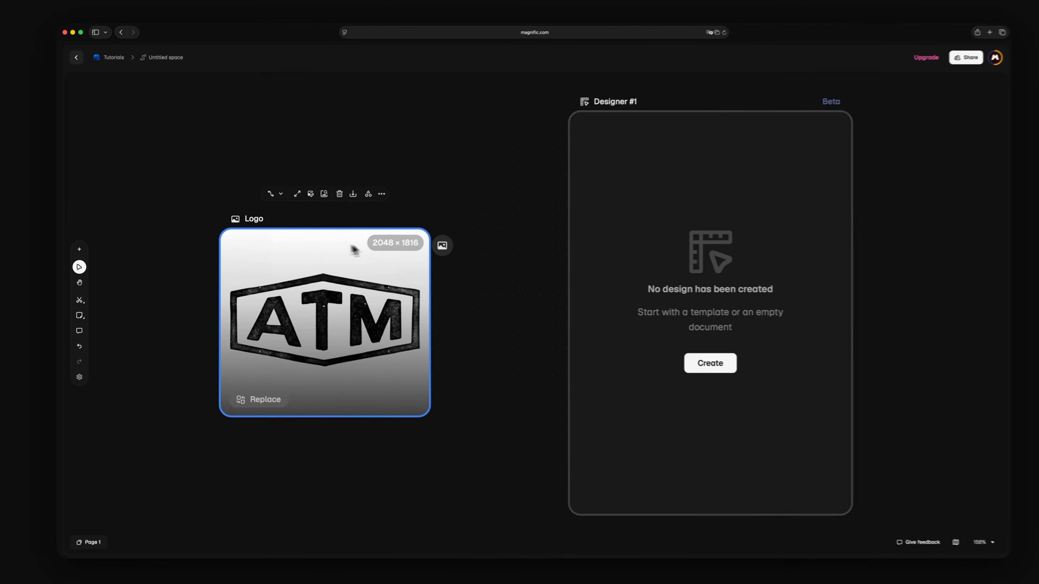
Move the Logo node up and add a List node beneath it with the four uploaded vehicle photos.
{"action": "left_click_drag", "start_coordinate": [429, 229], "coordinate": [396, 91]}
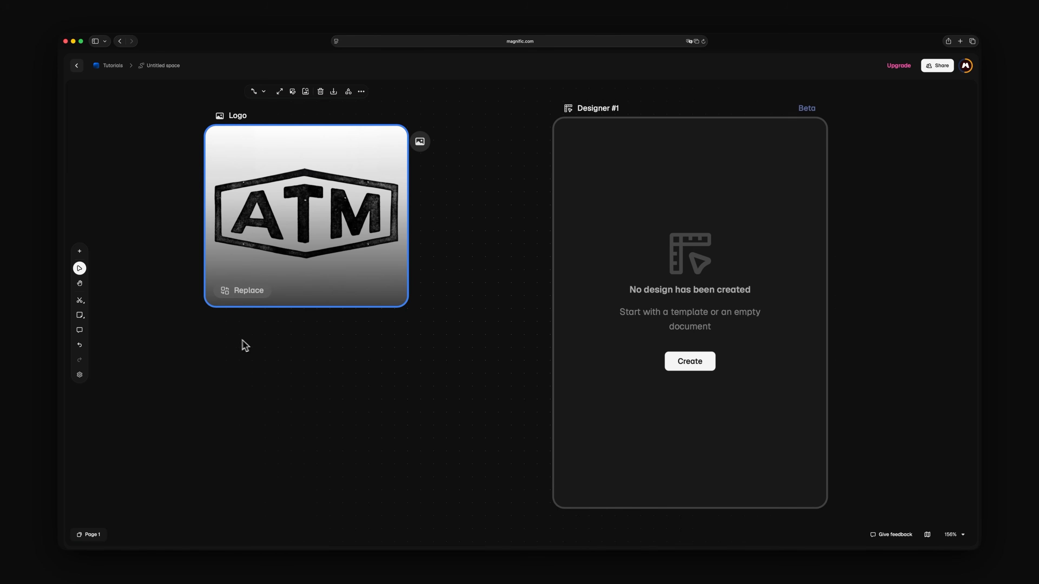
{"action": "right_click", "coordinate": [210, 347]}
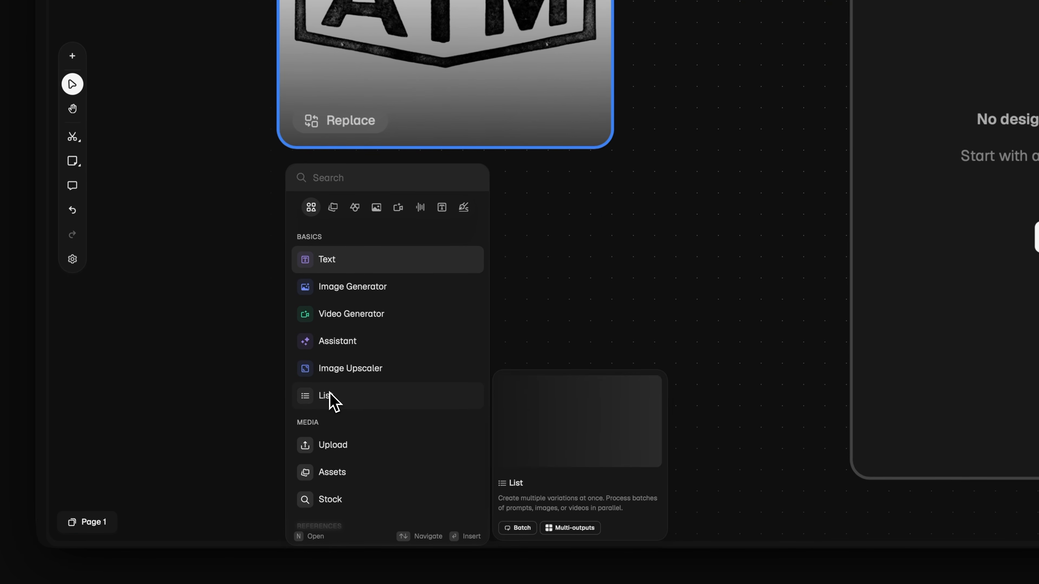
{"action": "left_click", "coordinate": [330, 395]}
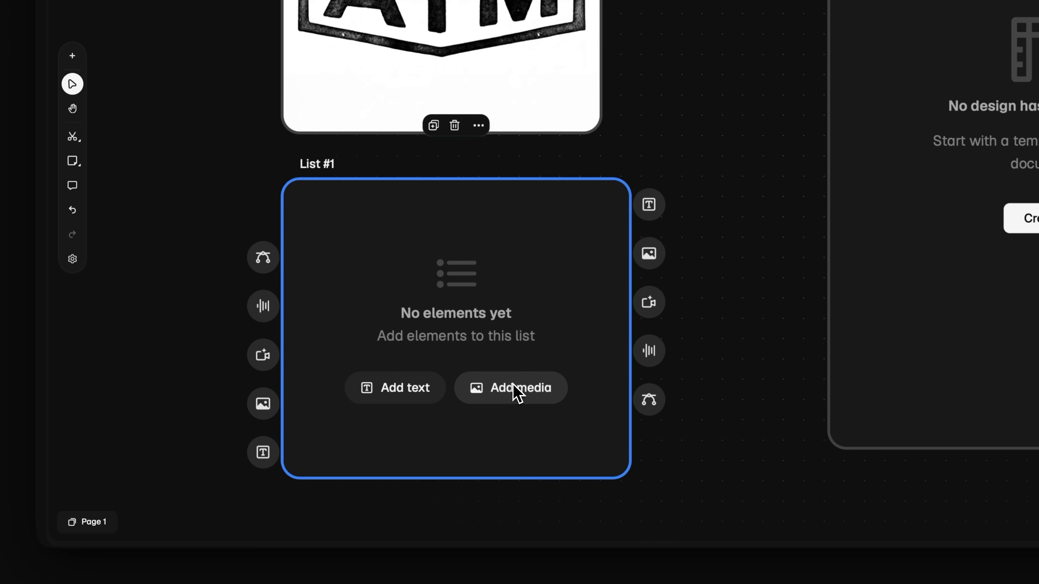
{"action": "left_click", "coordinate": [514, 385]}
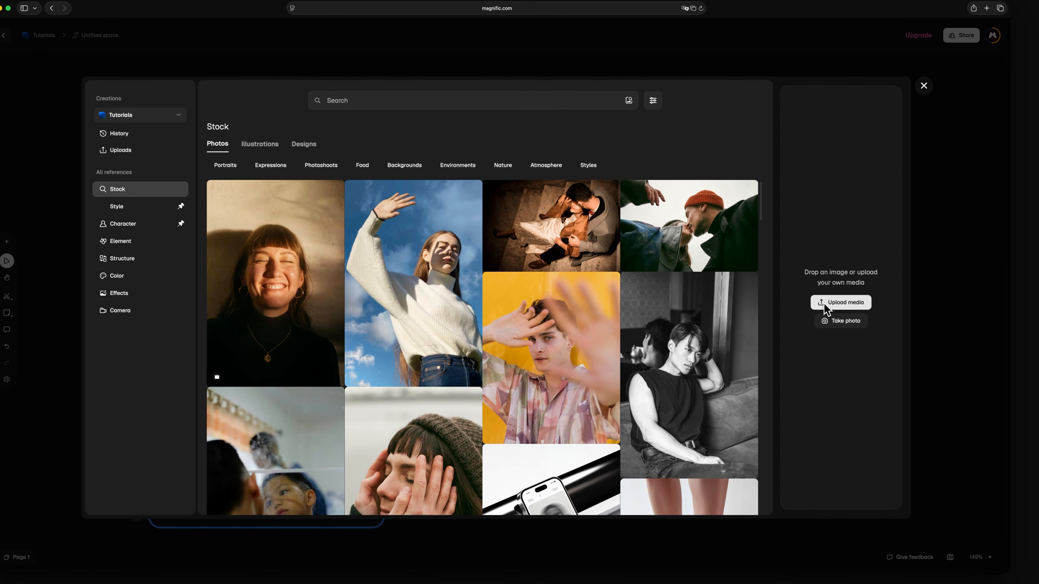
{"action": "left_click", "coordinate": [841, 302]}
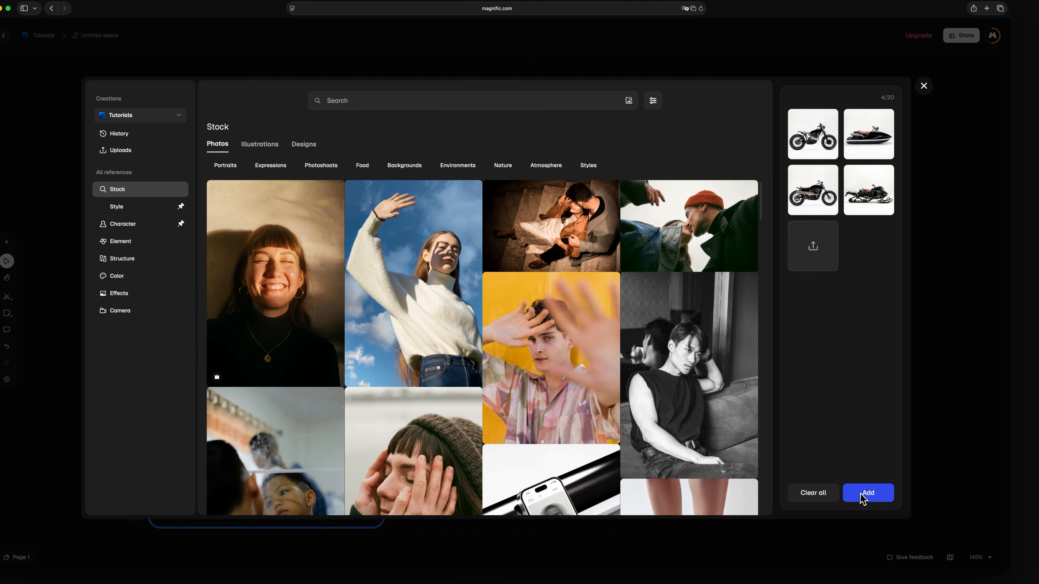
{"action": "left_click", "coordinate": [865, 492]}
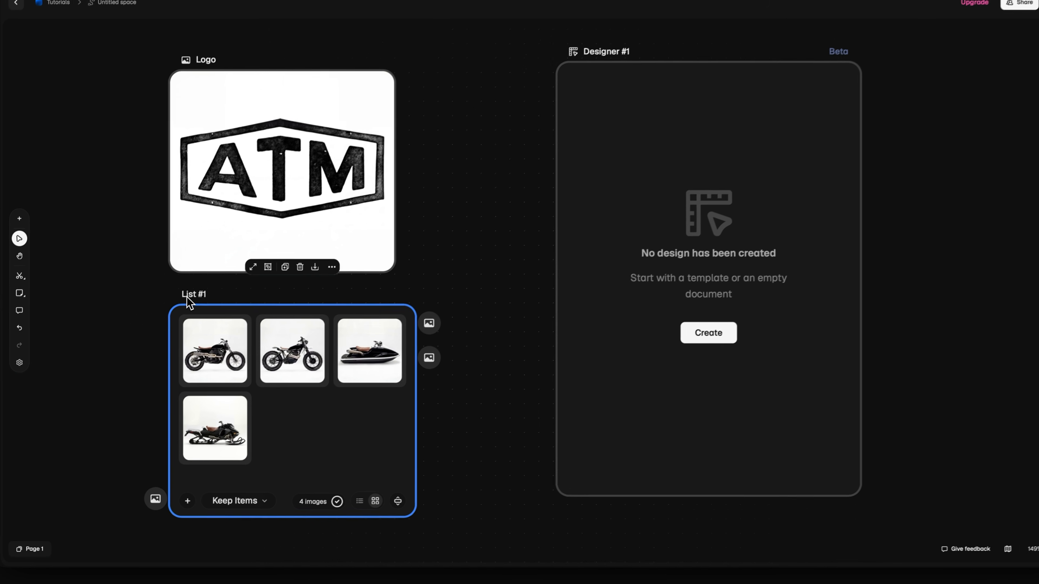
Rename the list of vehicle images as Photos.
{"action": "double_click", "coordinate": [188, 296]}
{"action": "type", "text": "Photos"}
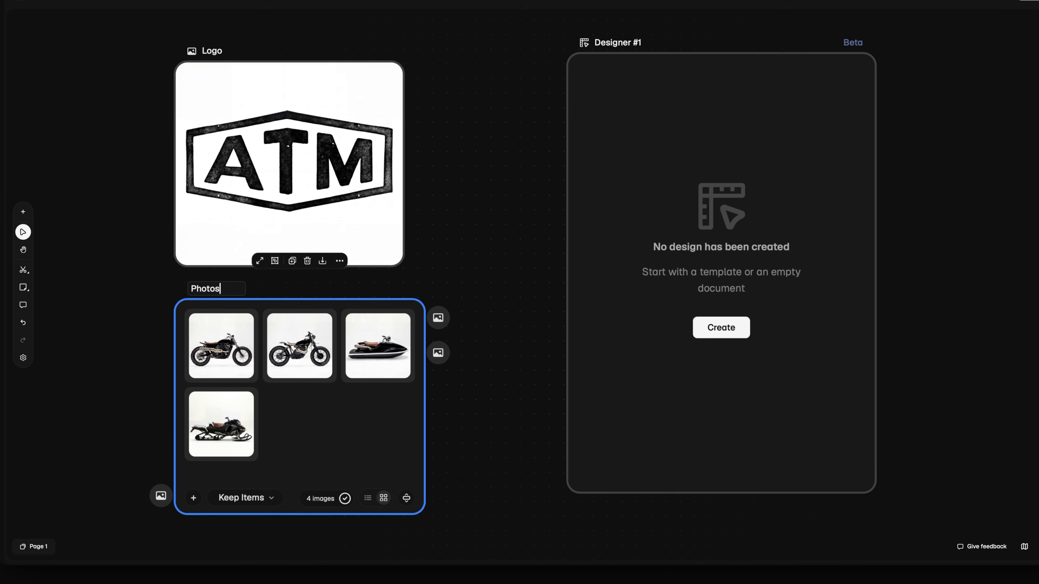
{"action": "left_click", "coordinate": [466, 331]}
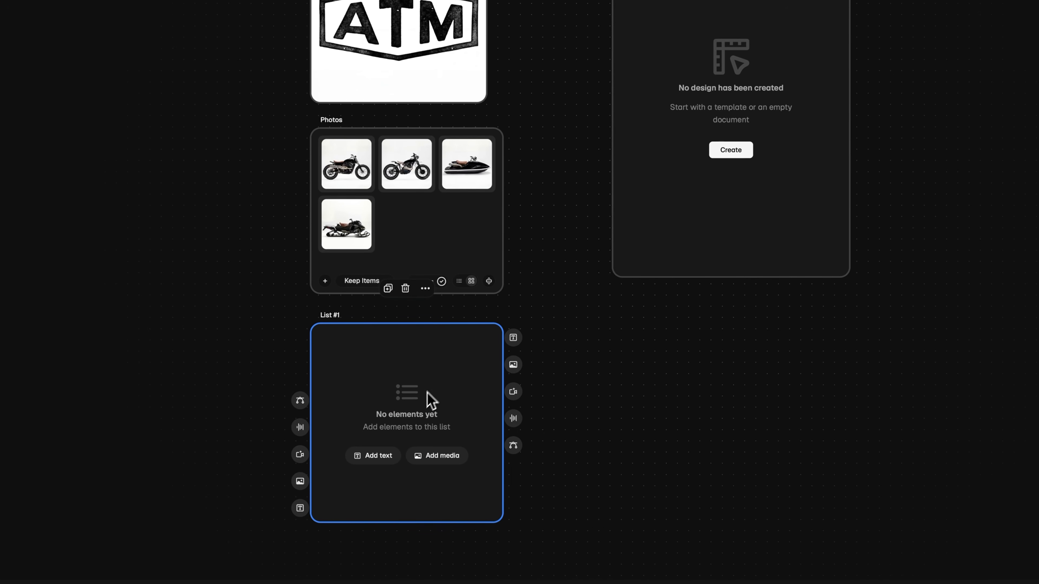
Fill the empty list below Photos with FOR THE ROAD, FOR THE DIRT, FOR THE WATER and FOR THE SNOW, and name it CLAIM.
{"action": "left_click", "coordinate": [381, 457]}
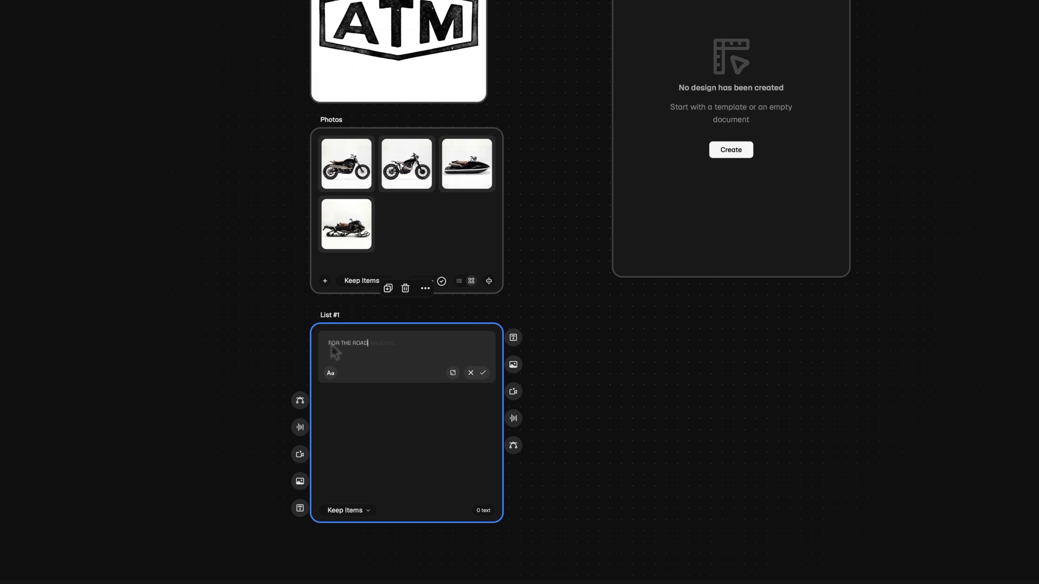
{"action": "key", "text": "Return"}
{"action": "type", "text": "FOR THE DIRT"}
{"action": "key", "text": "Return"}
{"action": "type", "text": "FOR THE WATER"}
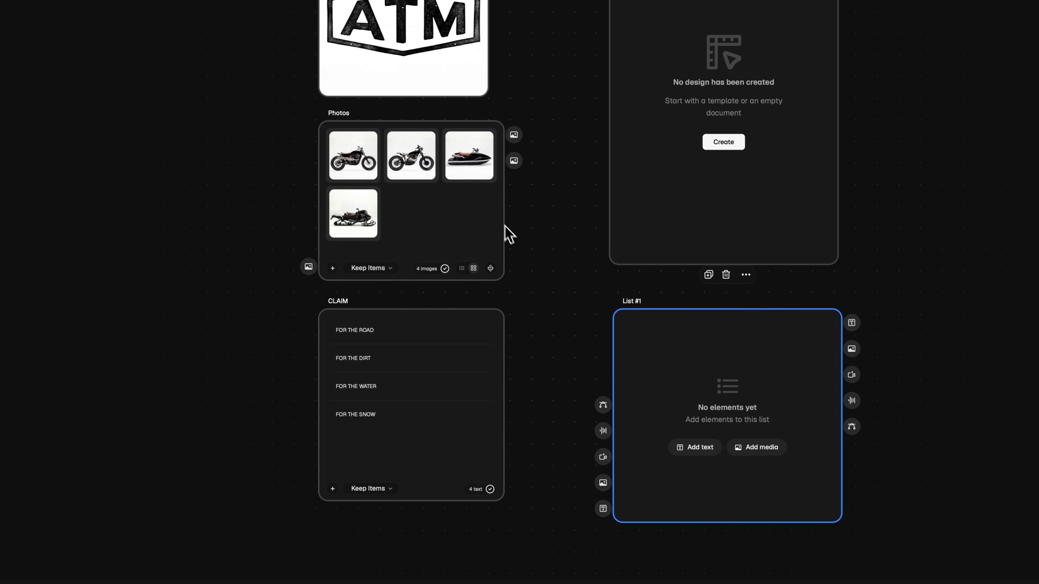
Fill the empty list below the Designer node with four text items describing the road, dirt, water and snow models.
{"action": "left_click", "coordinate": [704, 446]}
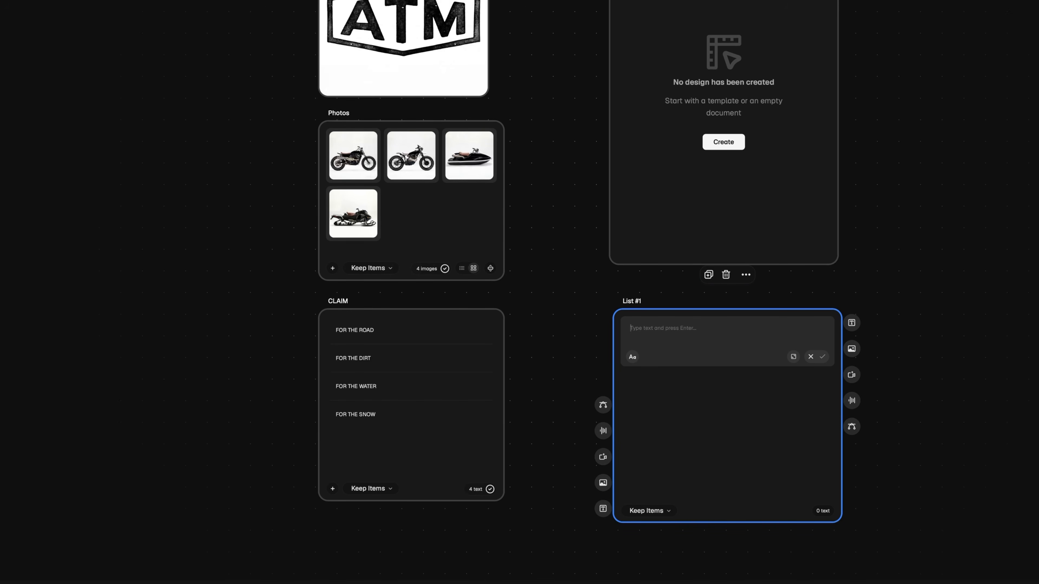
{"action": "key", "text": "ctrl+v"}
{"action": "key", "text": "Return"}
{"action": "key", "text": "ctrl+v"}
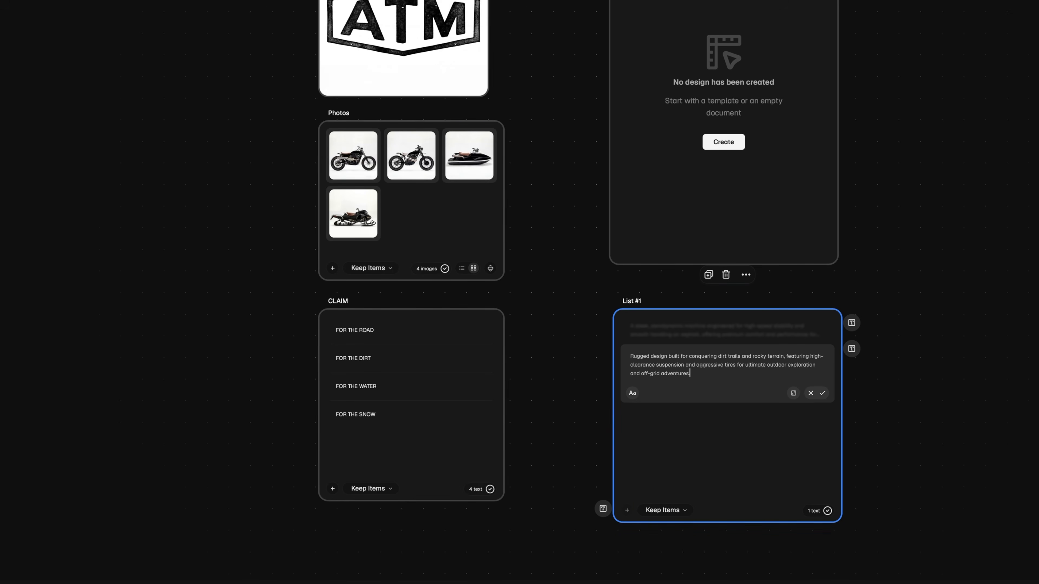
{"action": "key", "text": "Return"}
{"action": "key", "text": "ctrl+v"}
{"action": "key", "text": "Return"}
{"action": "key", "text": "ctrl+v"}
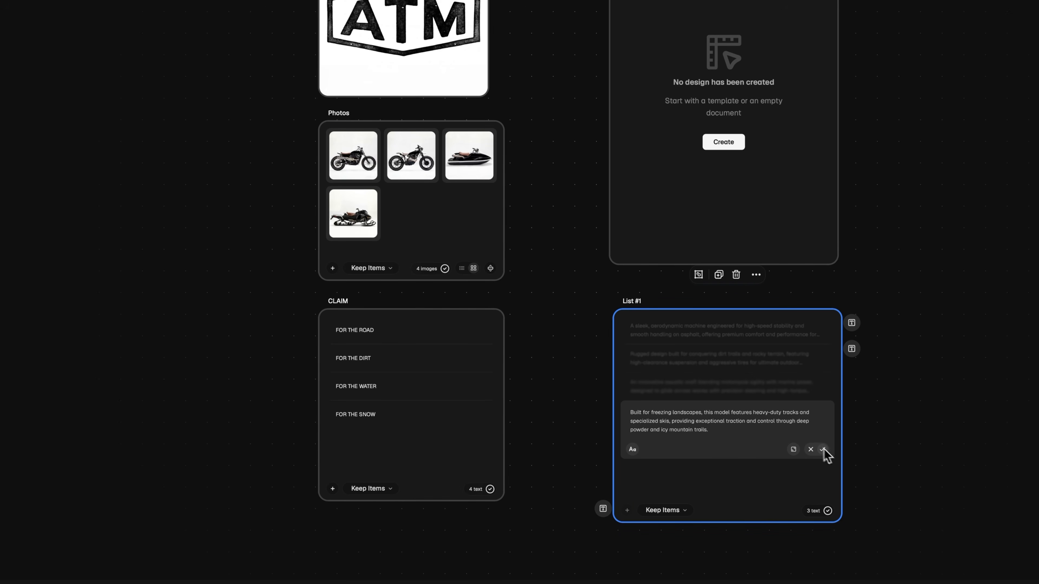
{"action": "left_click", "coordinate": [824, 451]}
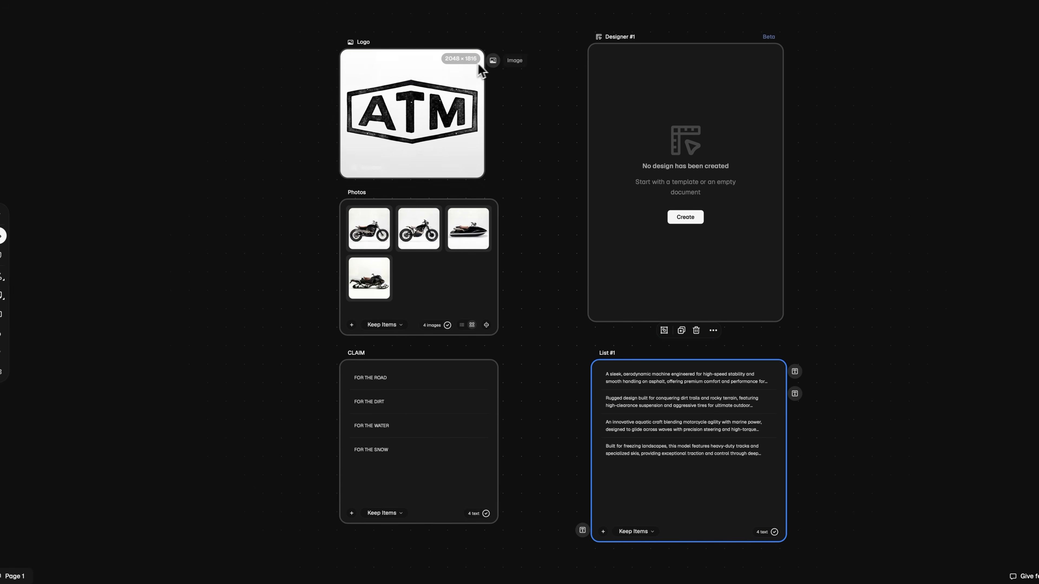
Connect the logo and the three lists to the Designer node and create a blank square 1080 × 1080 px design in it.
{"action": "left_click_drag", "start_coordinate": [492, 61], "coordinate": [577, 294]}
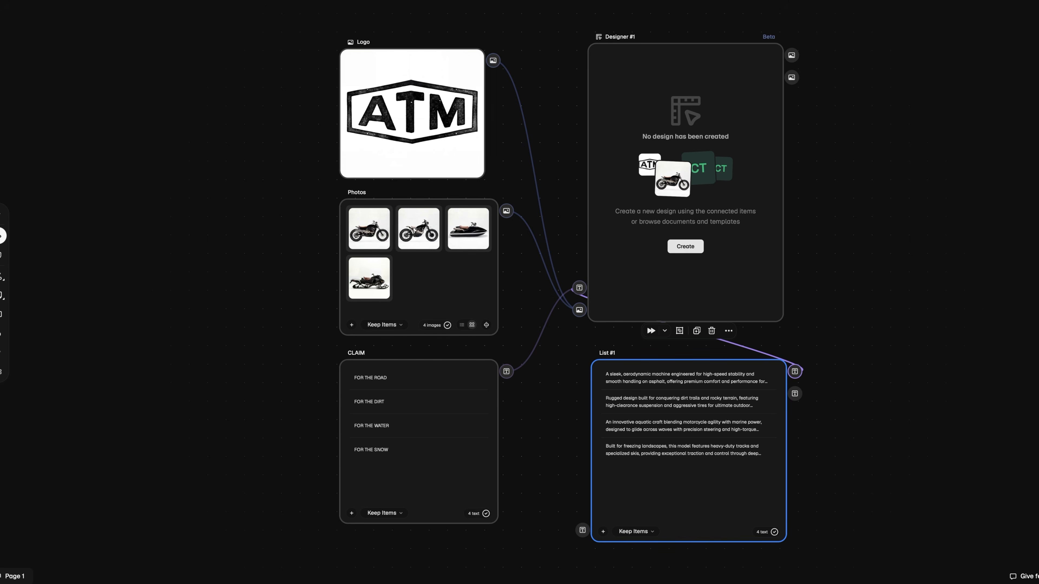
{"action": "left_click", "coordinate": [685, 246]}
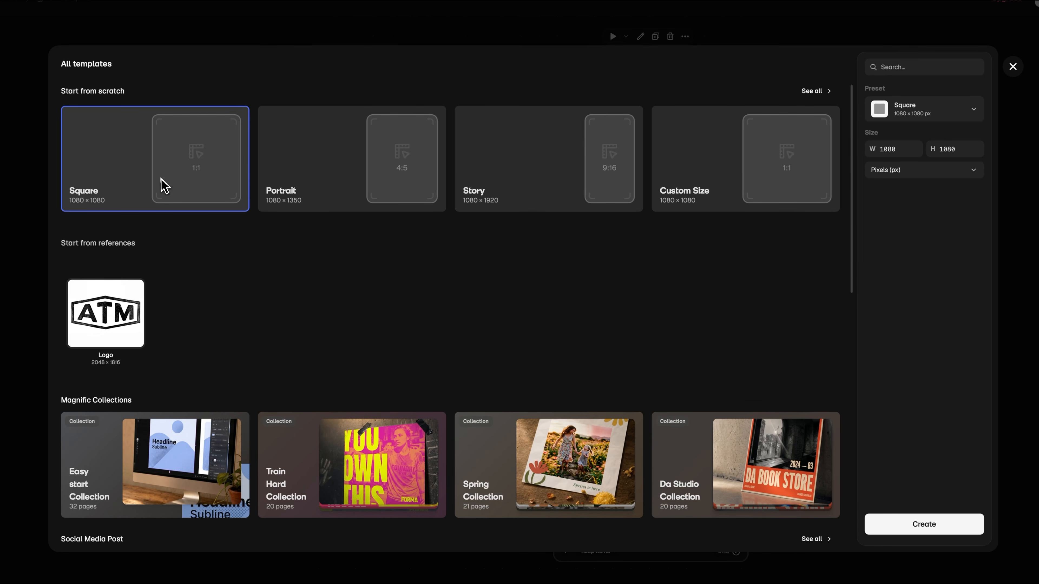
{"action": "scroll", "coordinate": [243, 323], "scroll_direction": "down", "scroll_amount": 5}
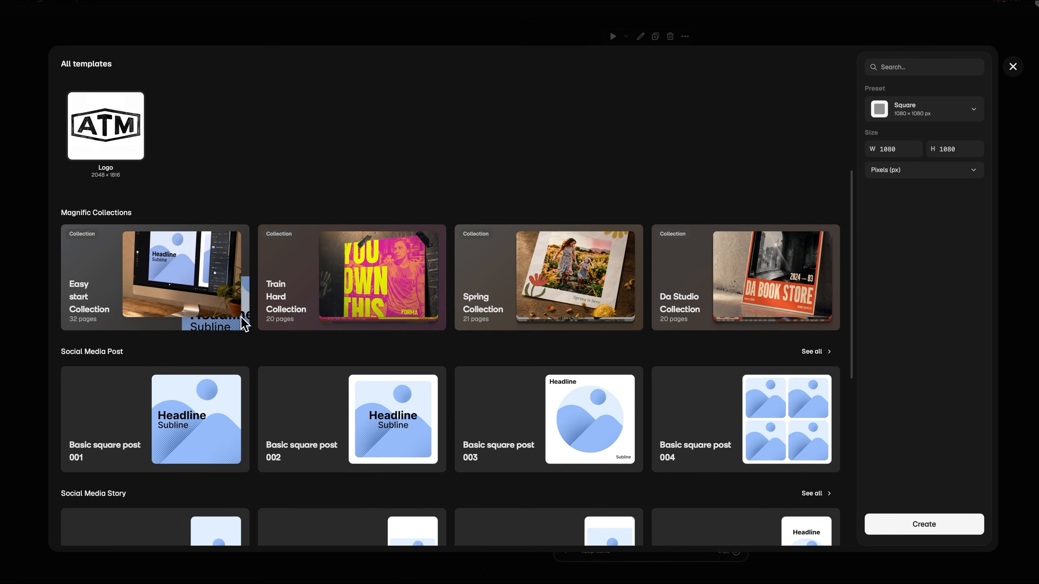
{"action": "scroll", "coordinate": [241, 328], "scroll_direction": "down", "scroll_amount": 2}
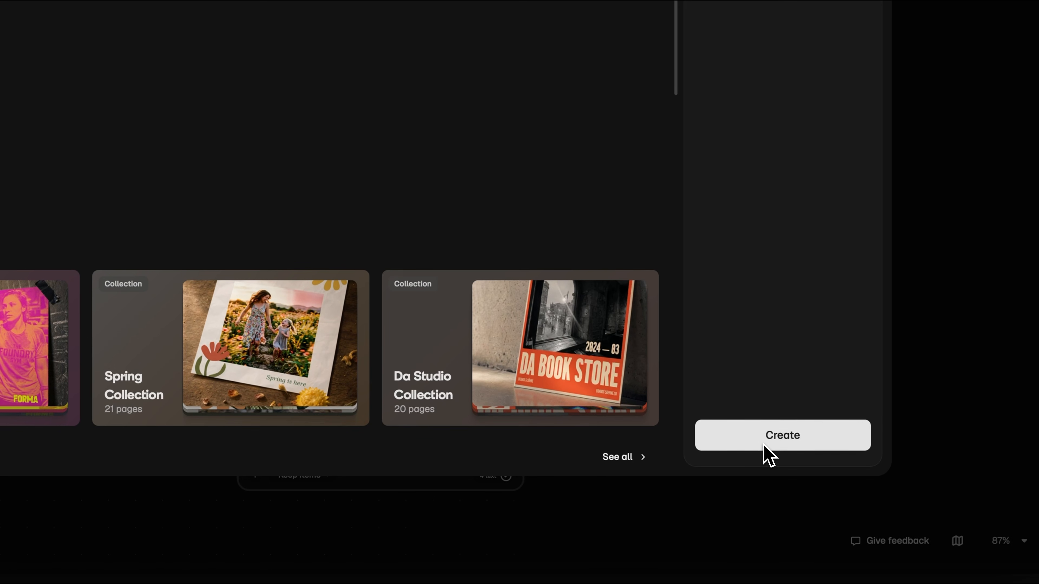
{"action": "left_click", "coordinate": [760, 469]}
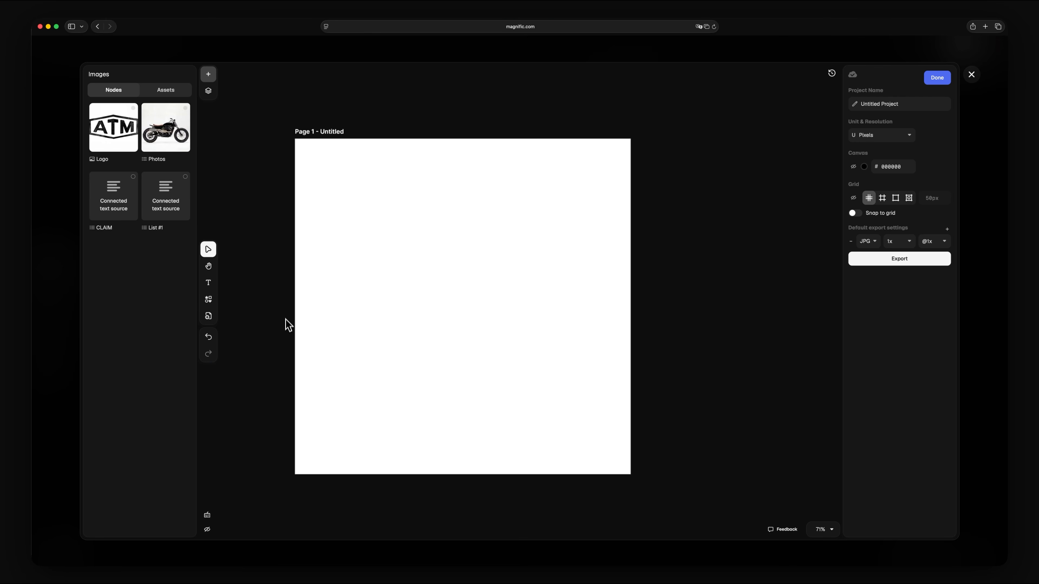
Add a second page beside Page 1.
{"action": "left_click", "coordinate": [208, 316]}
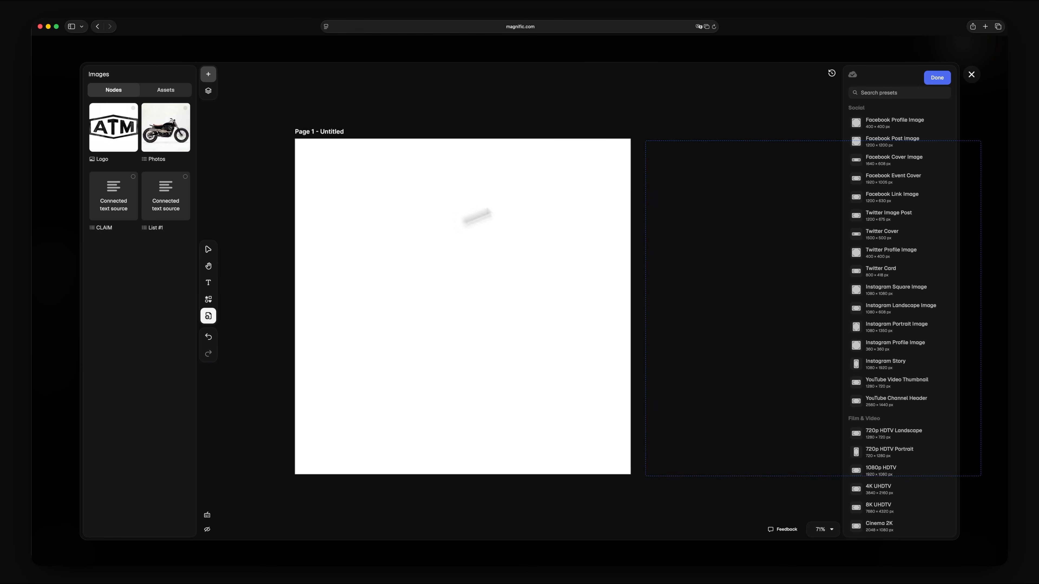
{"action": "left_click", "coordinate": [648, 145]}
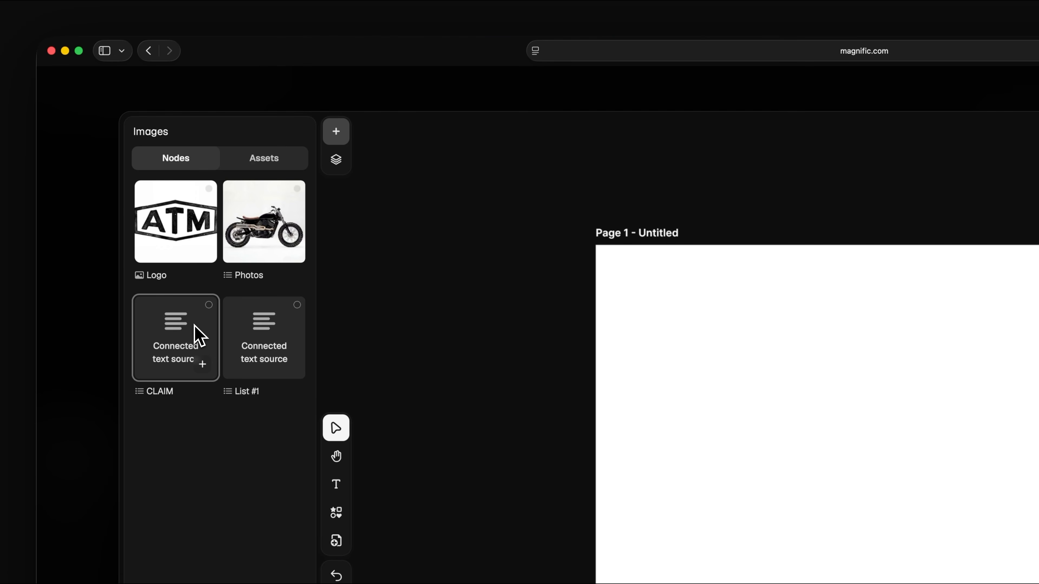
Place the connected Logo image on Page 1, shrink it to about 347 × 347 px and move it to the page's upper-right area.
{"action": "left_click", "coordinate": [263, 163]}
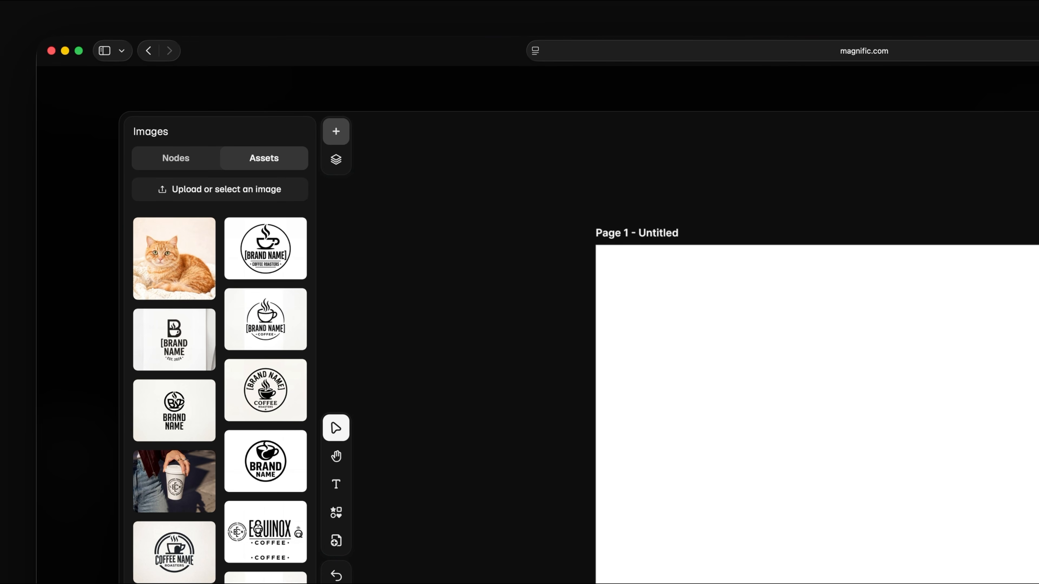
{"action": "left_click", "coordinate": [176, 158]}
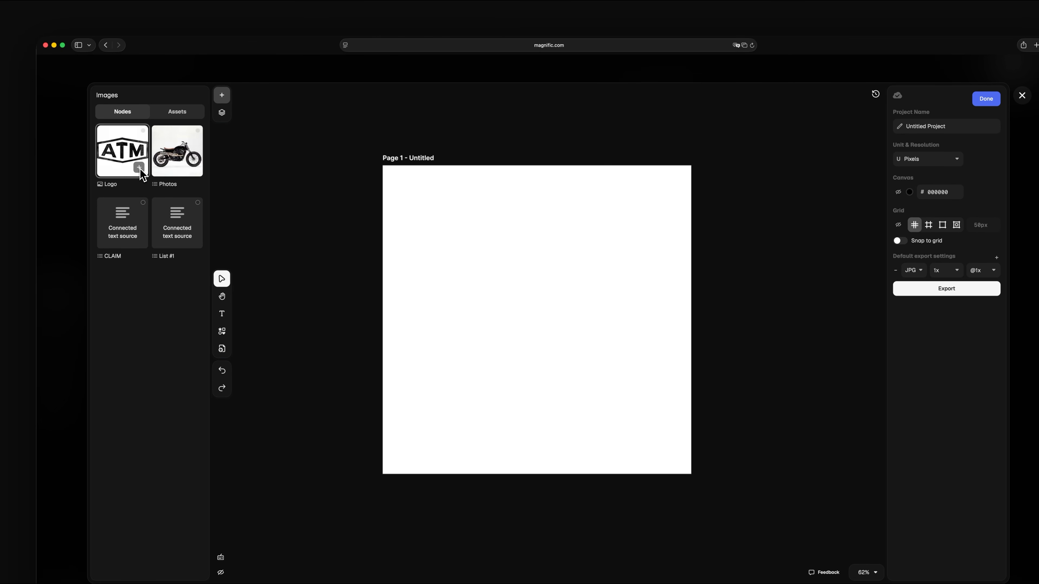
{"action": "left_click", "coordinate": [139, 167]}
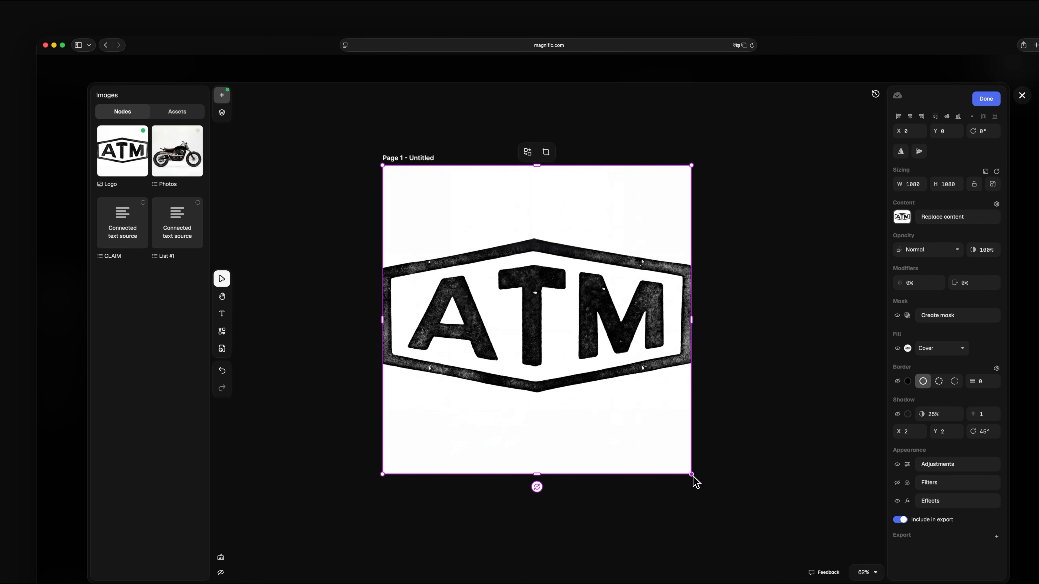
{"action": "left_click_drag", "start_coordinate": [693, 477], "coordinate": [482, 266]}
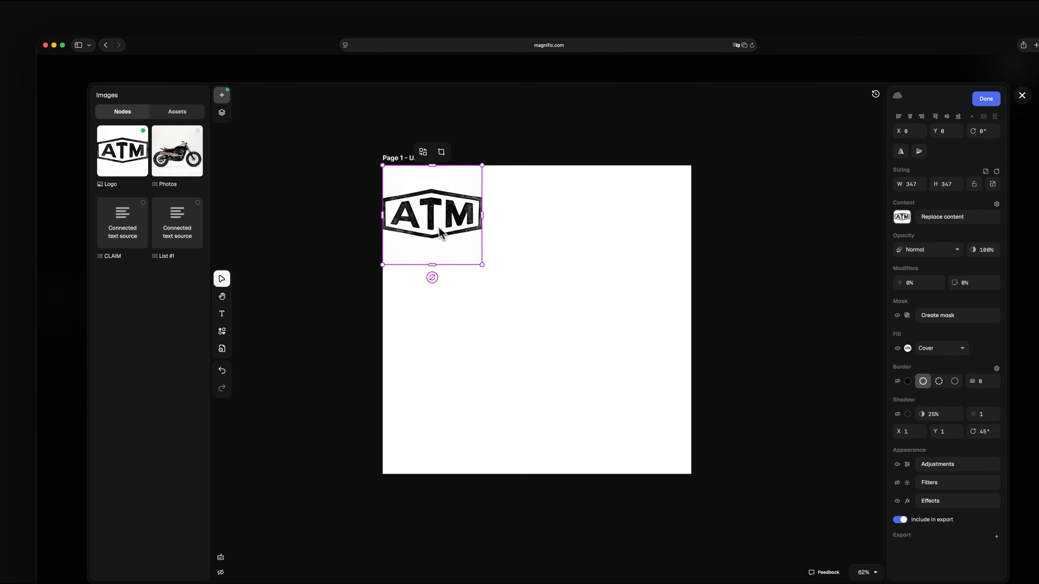
{"action": "left_click_drag", "start_coordinate": [440, 231], "coordinate": [633, 231]}
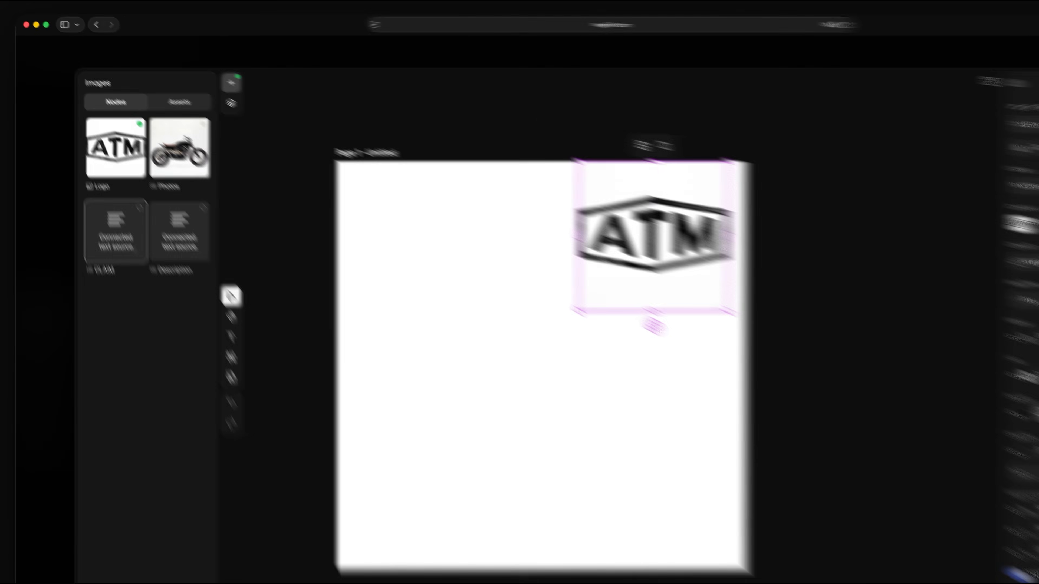
Place the connected CLAIM text on Page 1 and move it to the page's upper-left area at X 145, Y 151.
{"action": "mouse_move", "coordinate": [103, 210]}
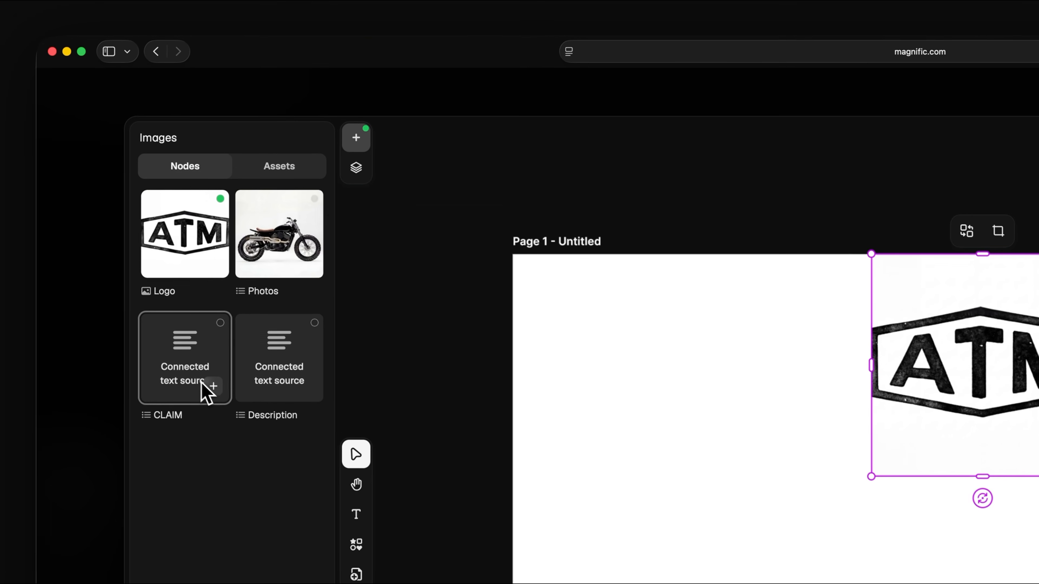
{"action": "left_click", "coordinate": [214, 387]}
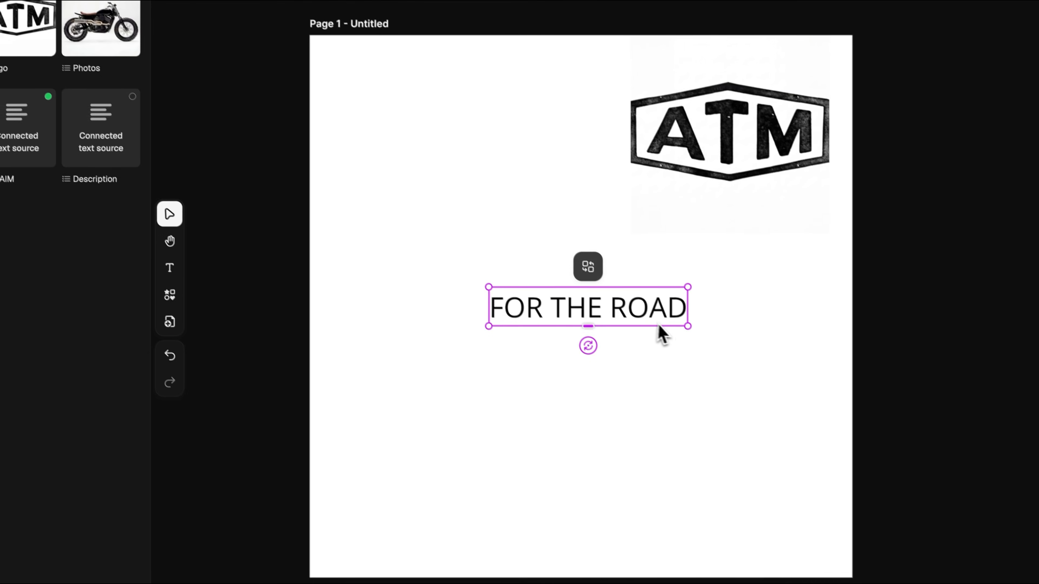
{"action": "left_click_drag", "start_coordinate": [678, 317], "coordinate": [639, 309]}
{"action": "left_click_drag", "start_coordinate": [616, 305], "coordinate": [508, 122]}
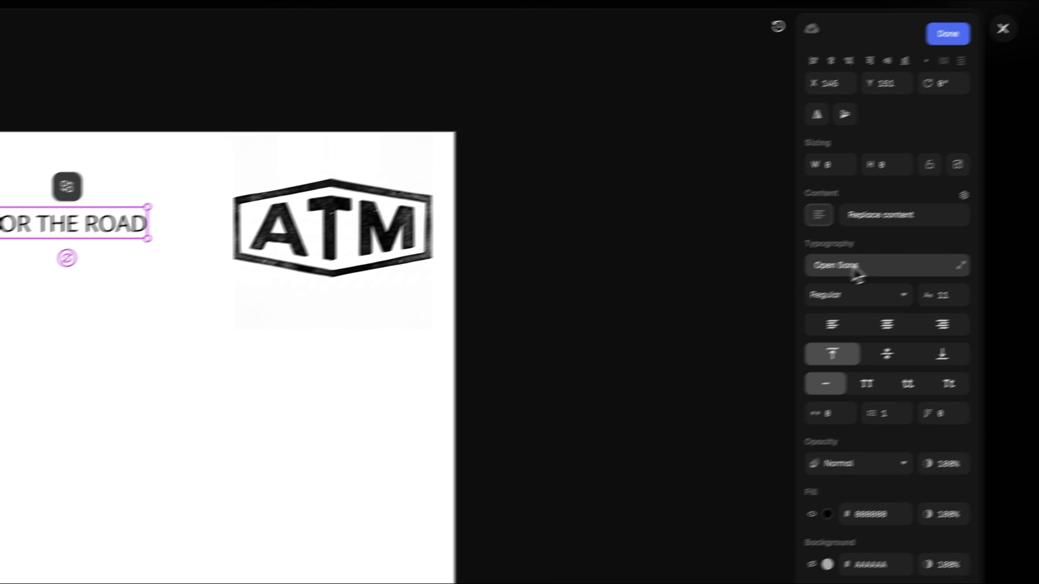
Set the claim text in Akshar Bold, enlarge it slightly and select it together with the logo.
{"action": "left_click", "coordinate": [856, 275]}
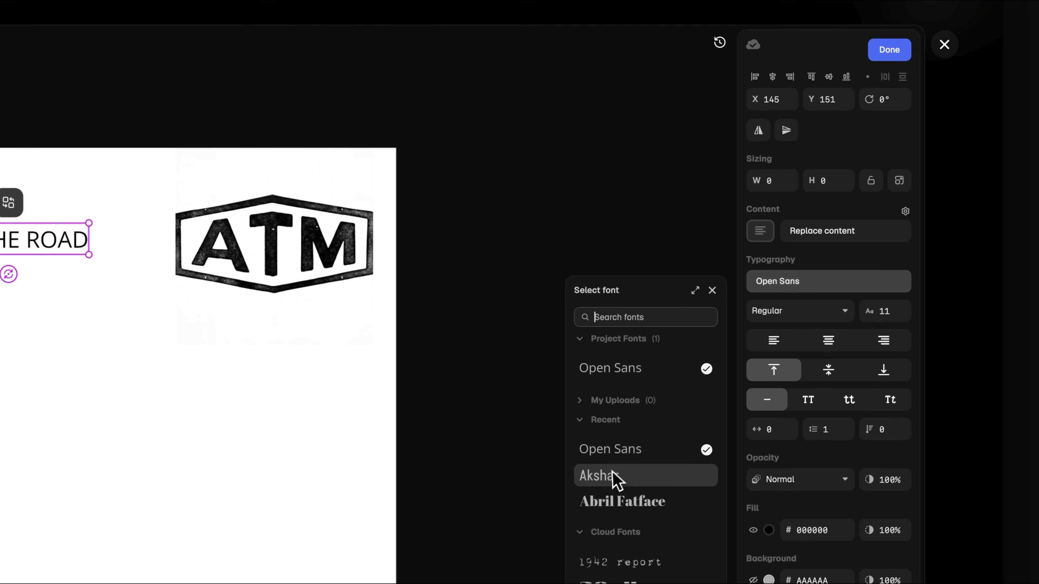
{"action": "left_click", "coordinate": [613, 478]}
{"action": "left_click", "coordinate": [776, 421]}
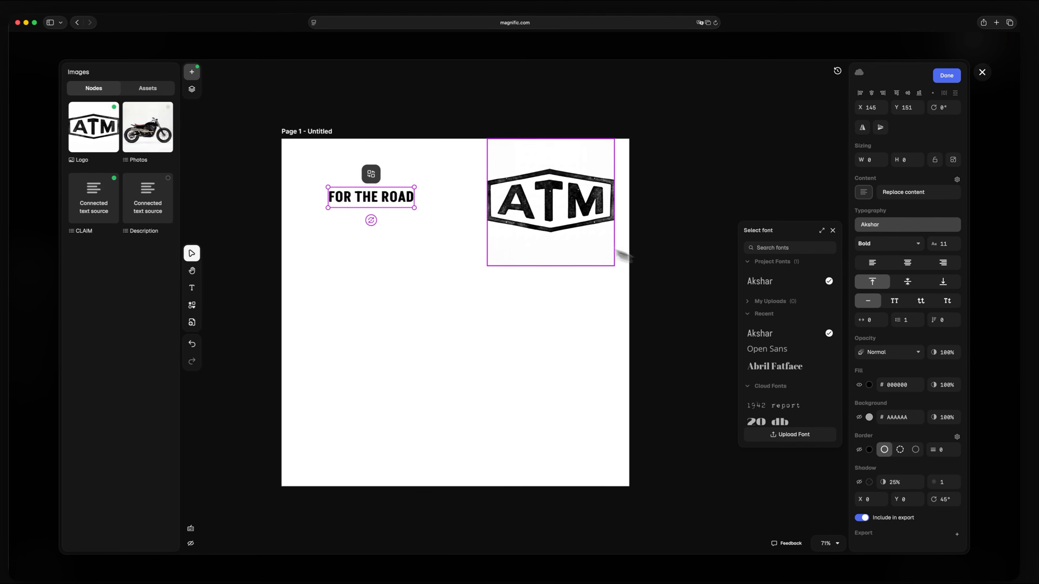
{"action": "left_click_drag", "start_coordinate": [414, 207], "coordinate": [435, 211]}
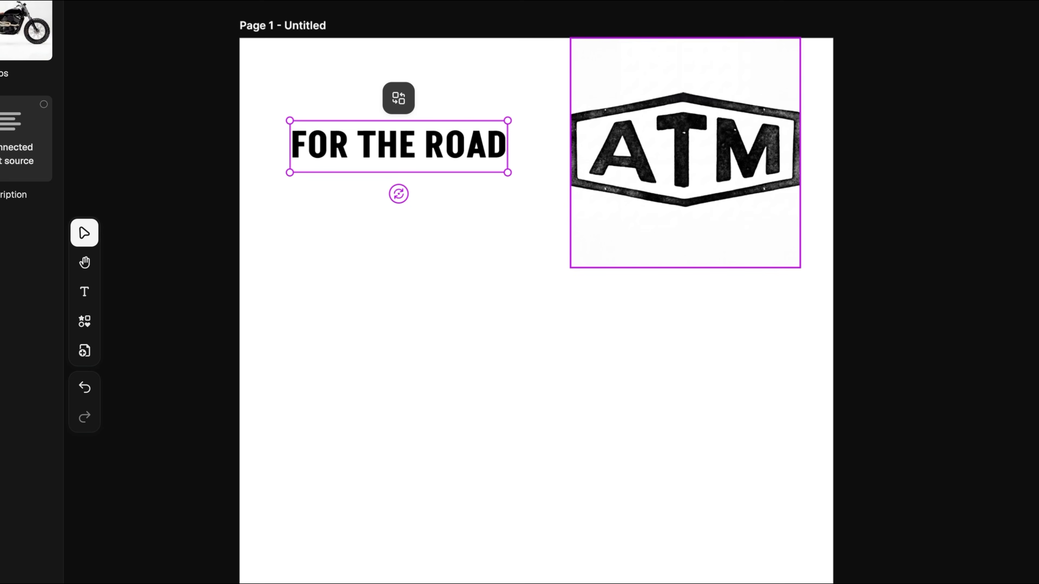
{"action": "left_click", "coordinate": [685, 152], "text": "shift"}
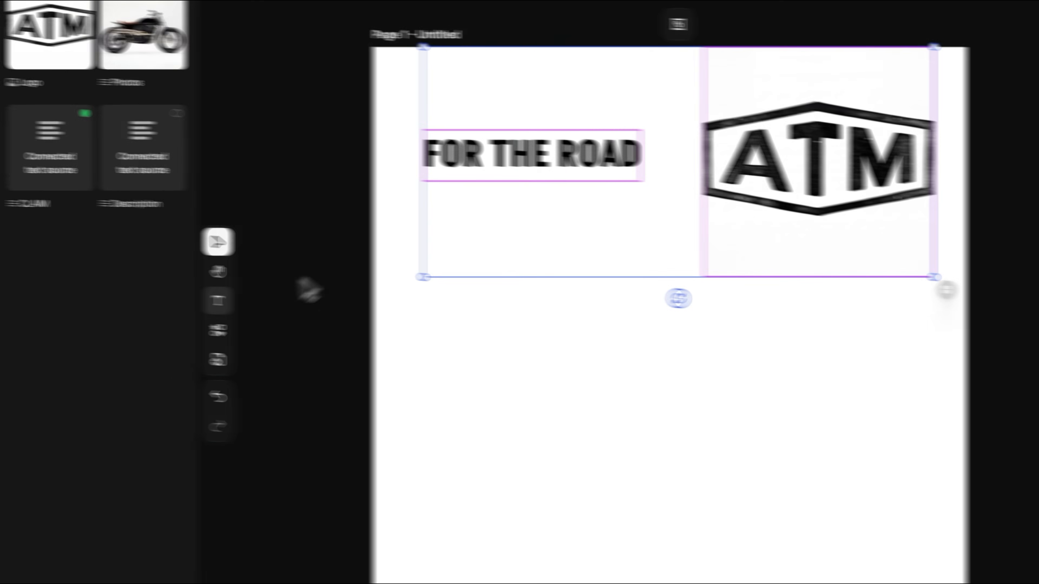
{"action": "left_click", "coordinate": [84, 291]}
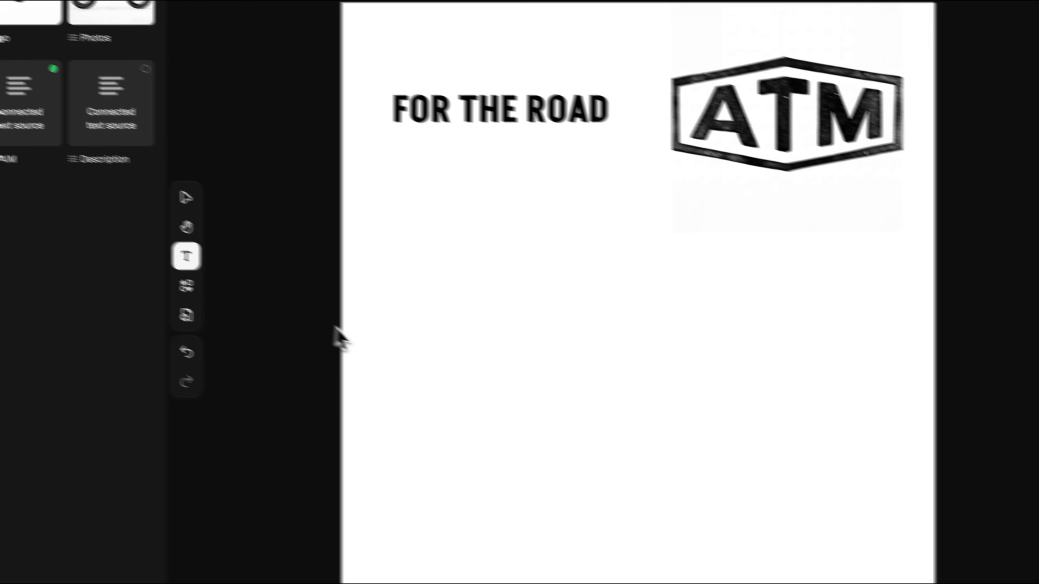
{"action": "left_click", "coordinate": [421, 358]}
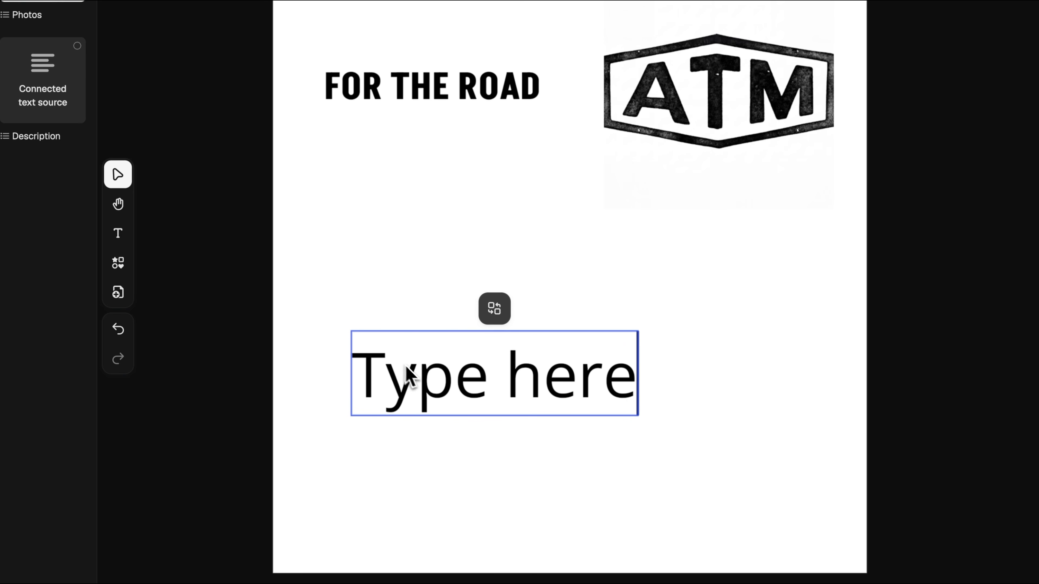
{"action": "left_click", "coordinate": [454, 364]}
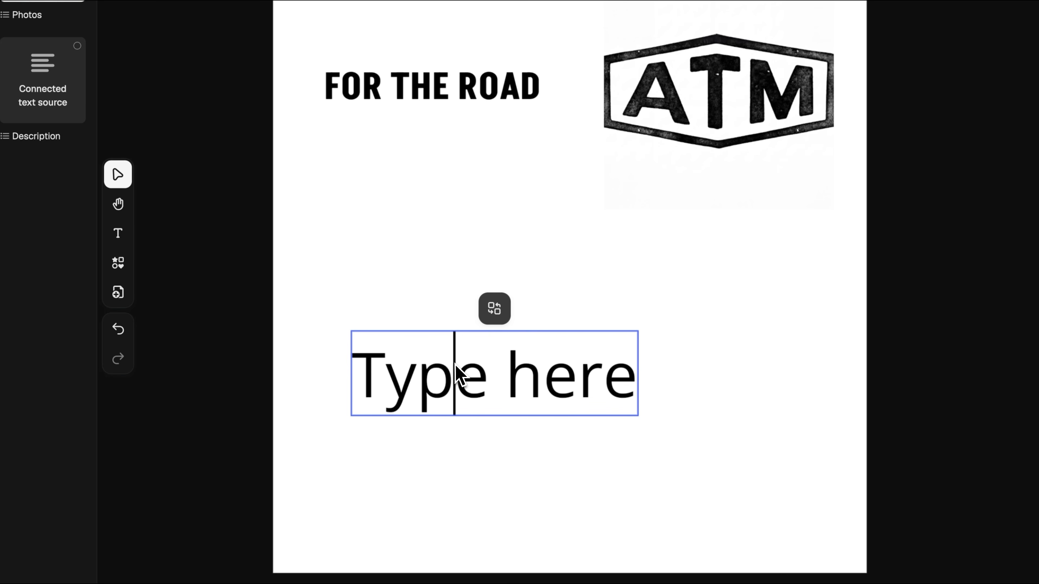
{"action": "left_click", "coordinate": [506, 331]}
{"action": "key", "text": "Delete"}
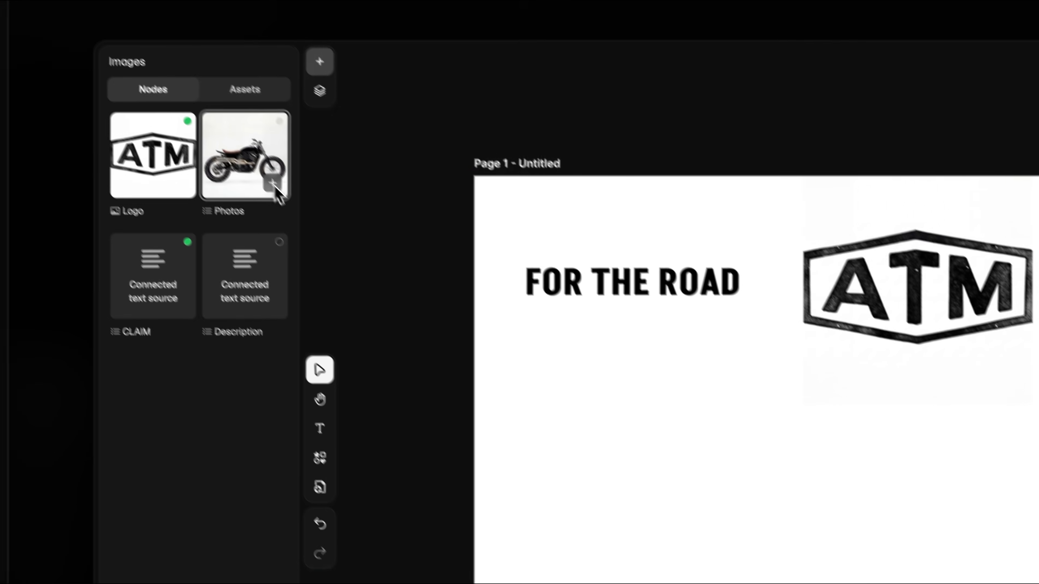
Place the connected Photos image full-size on Page 1 and move its layer beneath the claim text and logo.
{"action": "left_click", "coordinate": [273, 183]}
{"action": "left_click", "coordinate": [321, 97]}
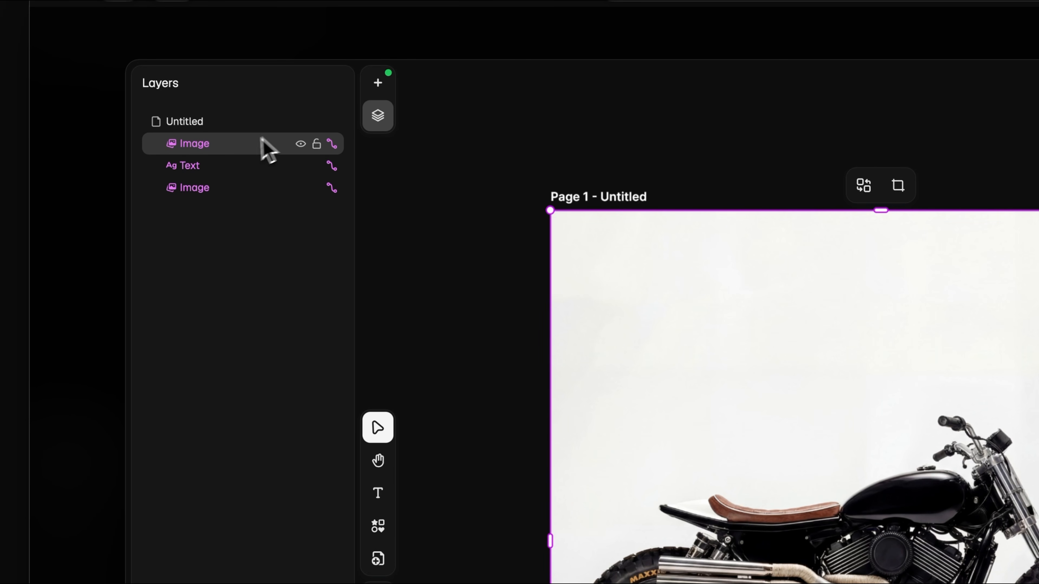
{"action": "left_click_drag", "start_coordinate": [235, 154], "coordinate": [229, 206]}
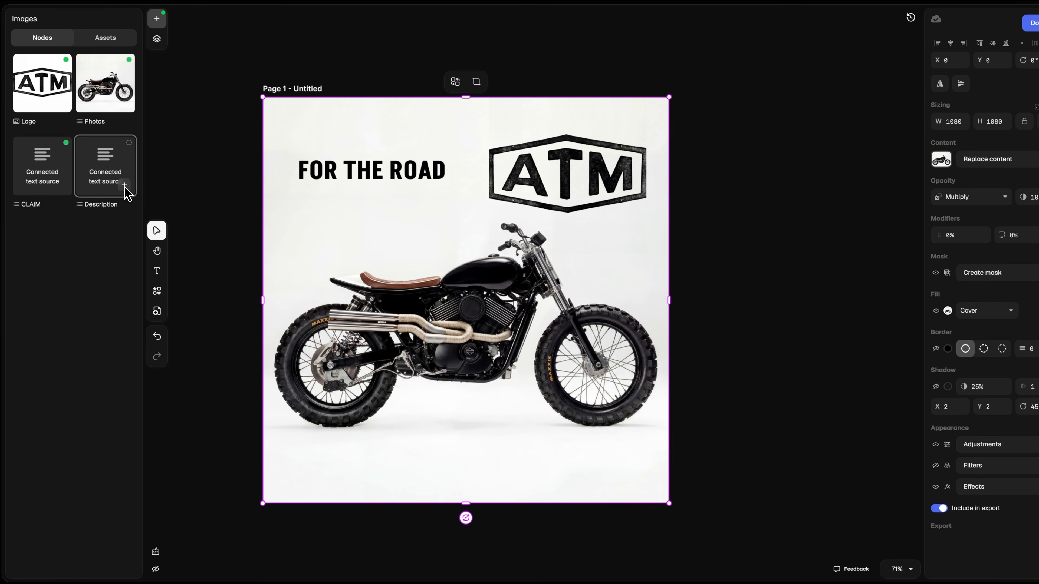
Place the connected Description text in the page's lower-right area and add an "ALL TERRAIN MOTO CO." text box about 300 × 92 px beside it.
{"action": "left_click", "coordinate": [125, 186]}
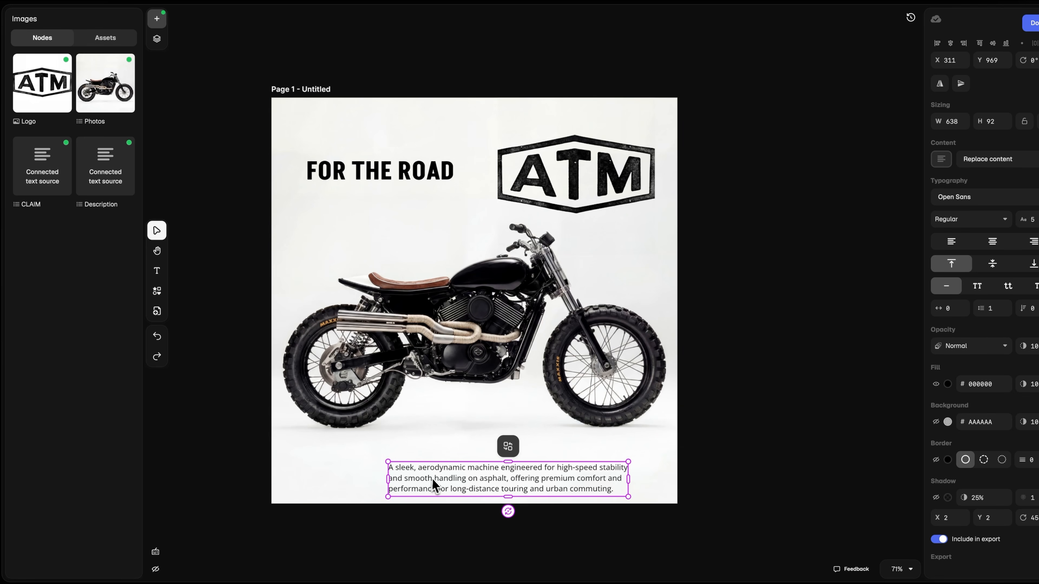
{"action": "left_click_drag", "start_coordinate": [432, 478], "coordinate": [468, 479]}
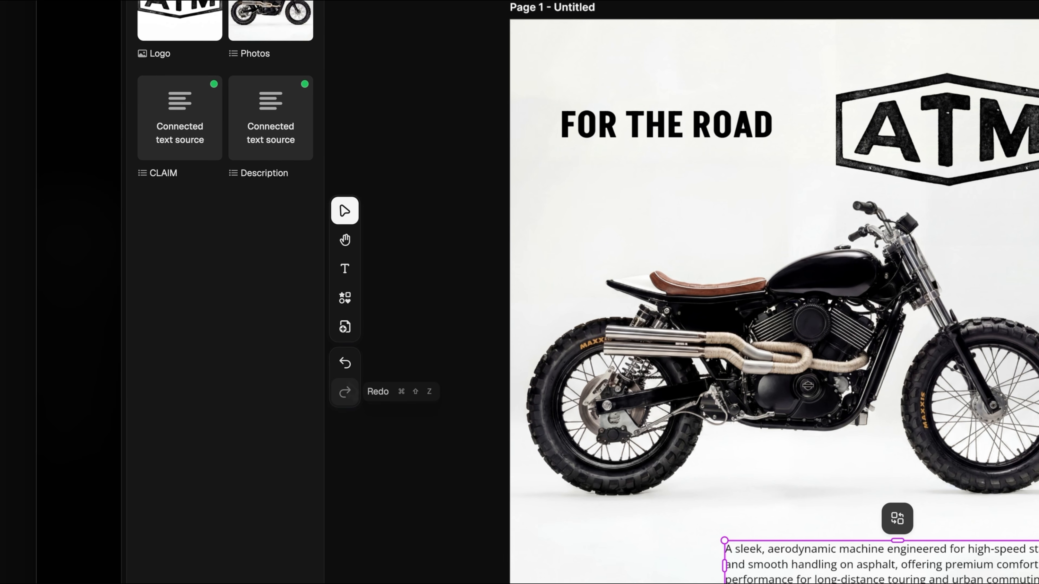
{"action": "left_click", "coordinate": [345, 270]}
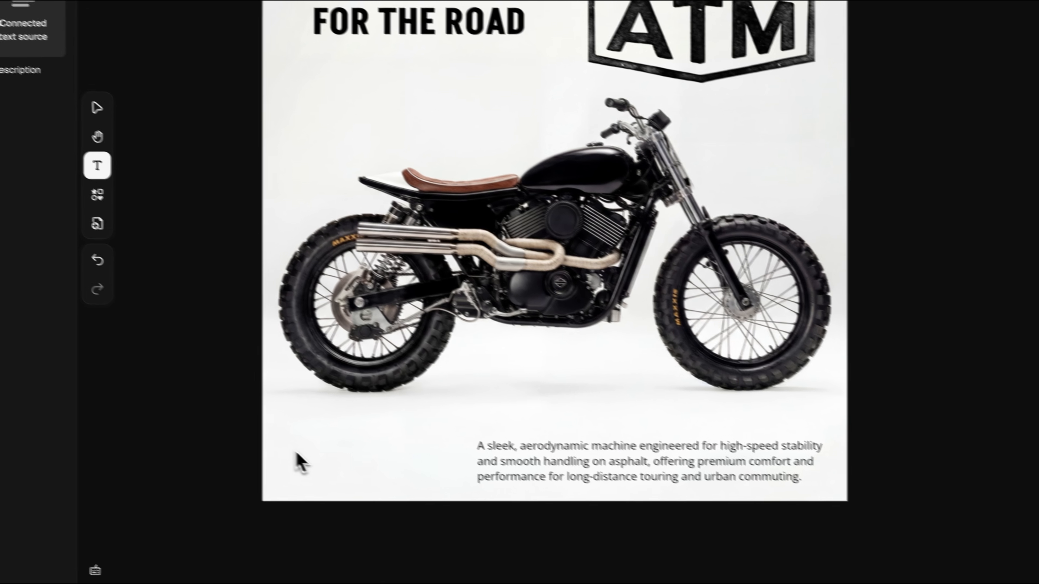
{"action": "left_click_drag", "start_coordinate": [260, 436], "coordinate": [423, 461]}
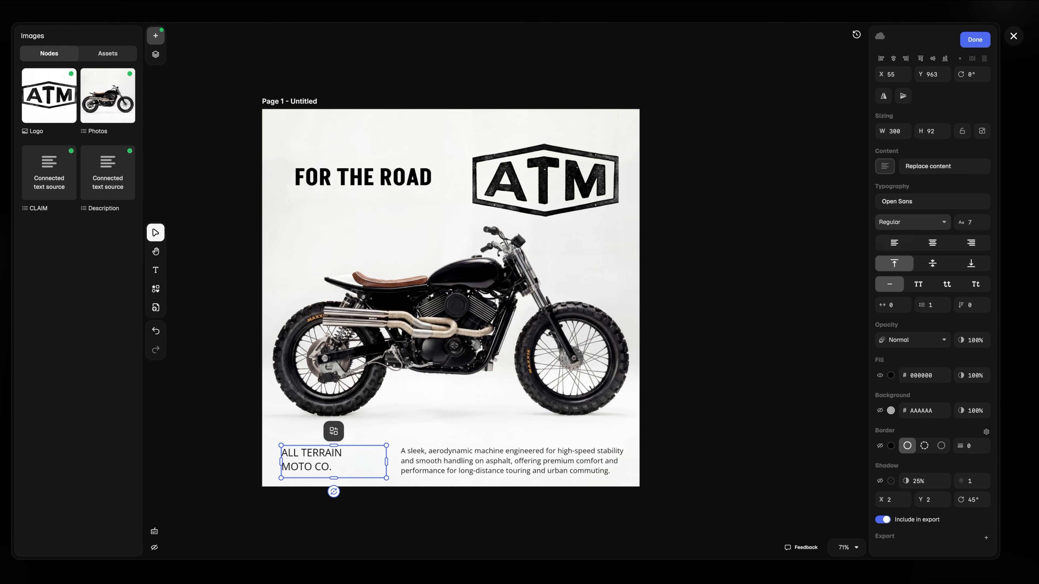
Set the "ALL TERRAIN MOTO CO." text in Akshar Bold.
{"action": "left_click", "coordinate": [916, 202]}
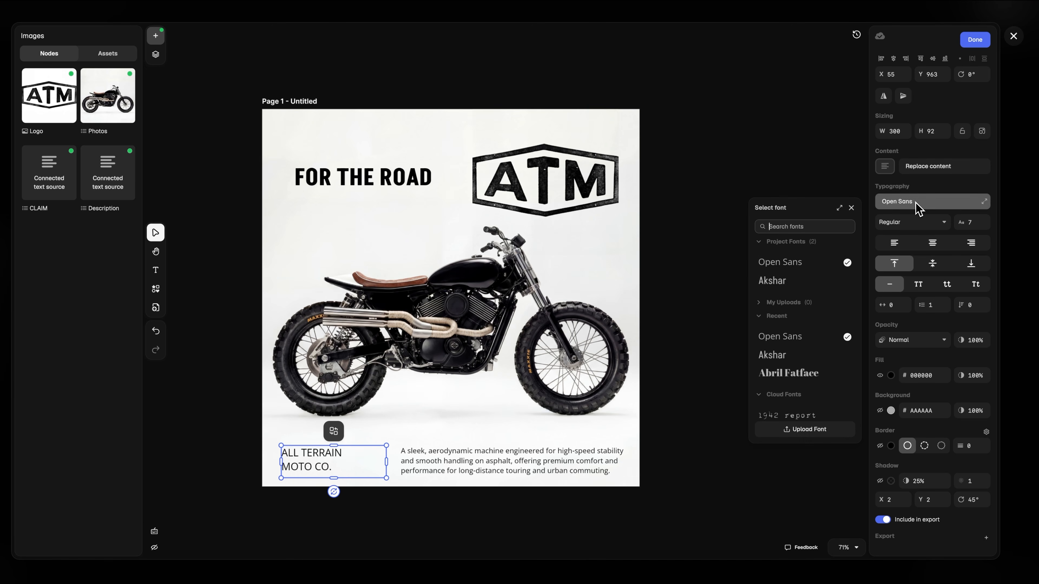
{"action": "left_click", "coordinate": [783, 282]}
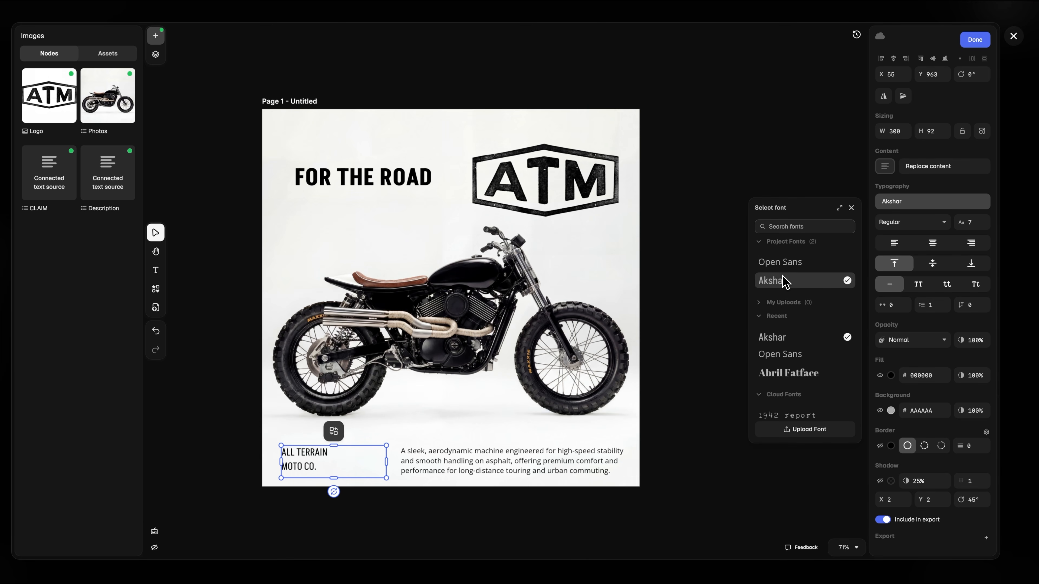
{"action": "left_click", "coordinate": [929, 229]}
{"action": "left_click", "coordinate": [888, 299]}
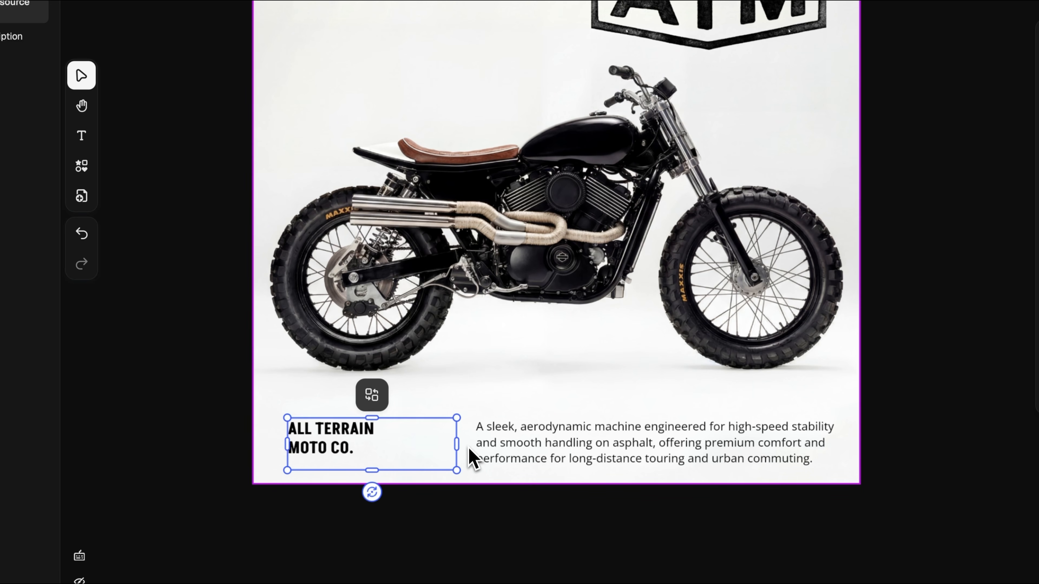
Draw a horizontal line just above the description text, spanning the width of the paragraph.
{"action": "left_click", "coordinate": [81, 172]}
{"action": "left_click", "coordinate": [163, 246]}
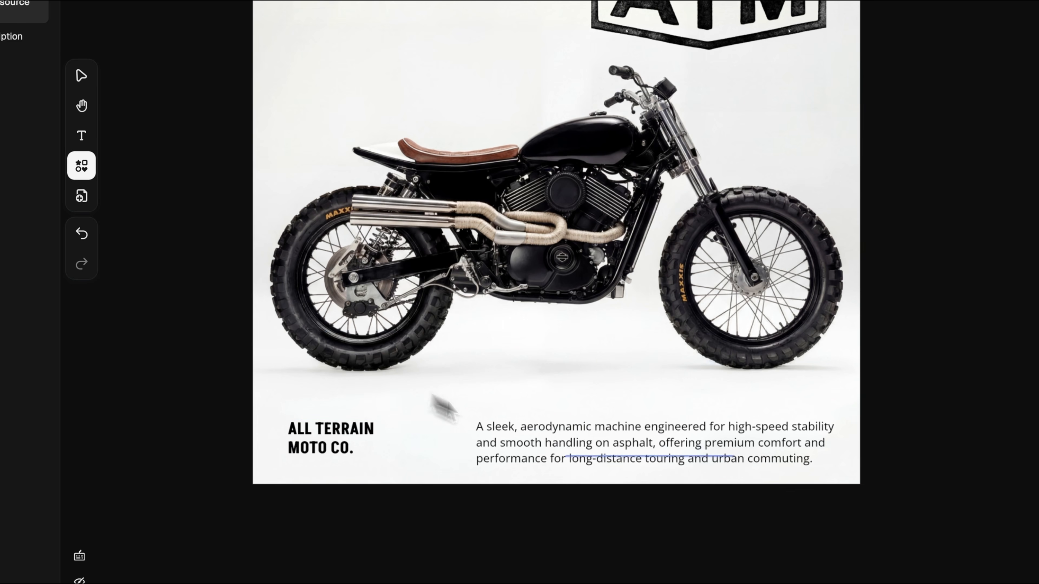
{"action": "left_click_drag", "start_coordinate": [474, 409], "coordinate": [837, 409]}
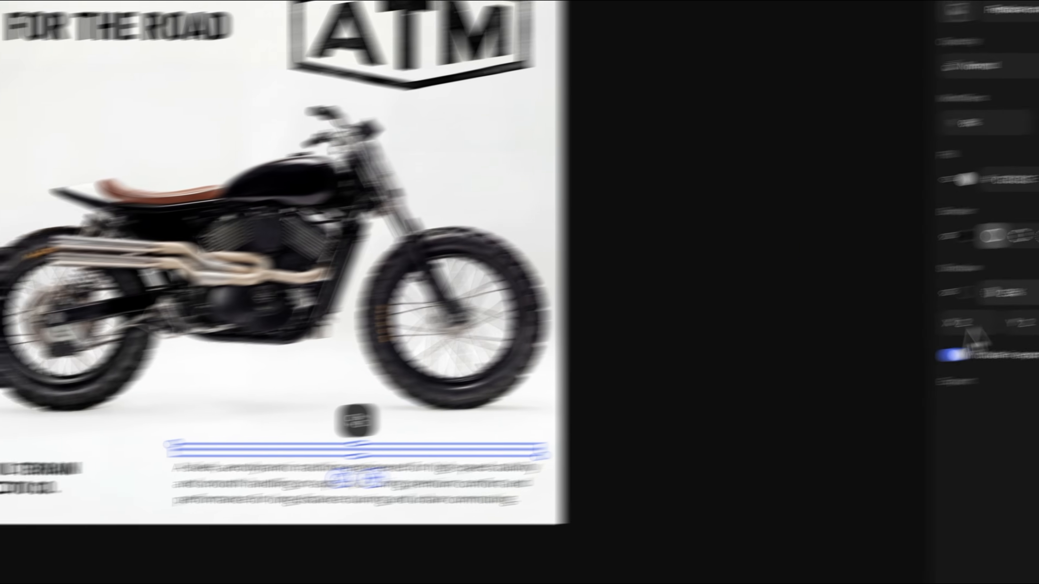
Give the line a black dashed border of width 6 and add a matching shorter line above the "ALL TERRAIN MOTO CO." text.
{"action": "scroll", "coordinate": [861, 279], "scroll_direction": "up", "scroll_amount": 1}
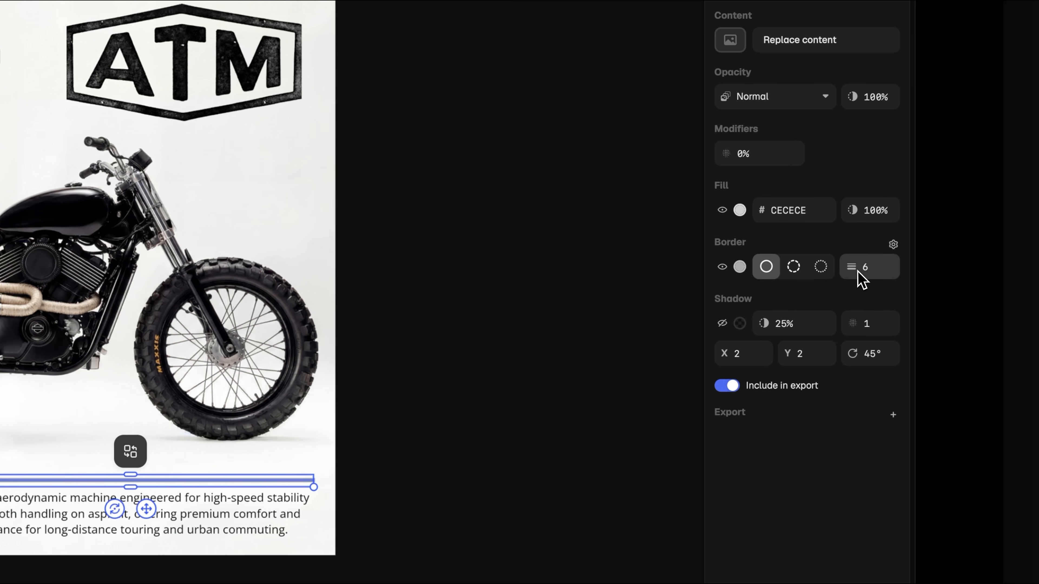
{"action": "left_click", "coordinate": [820, 268]}
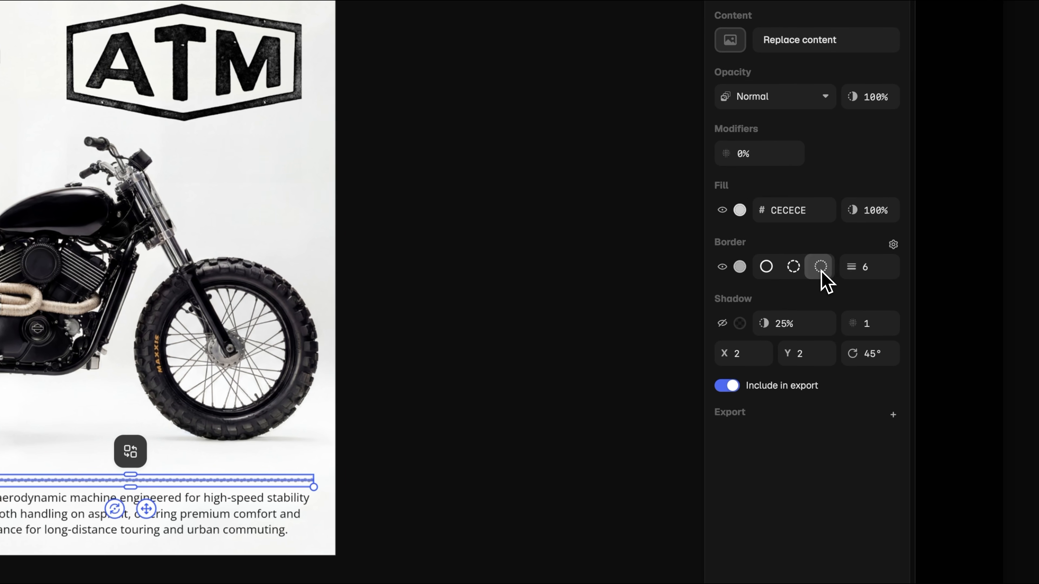
{"action": "left_click", "coordinate": [797, 270]}
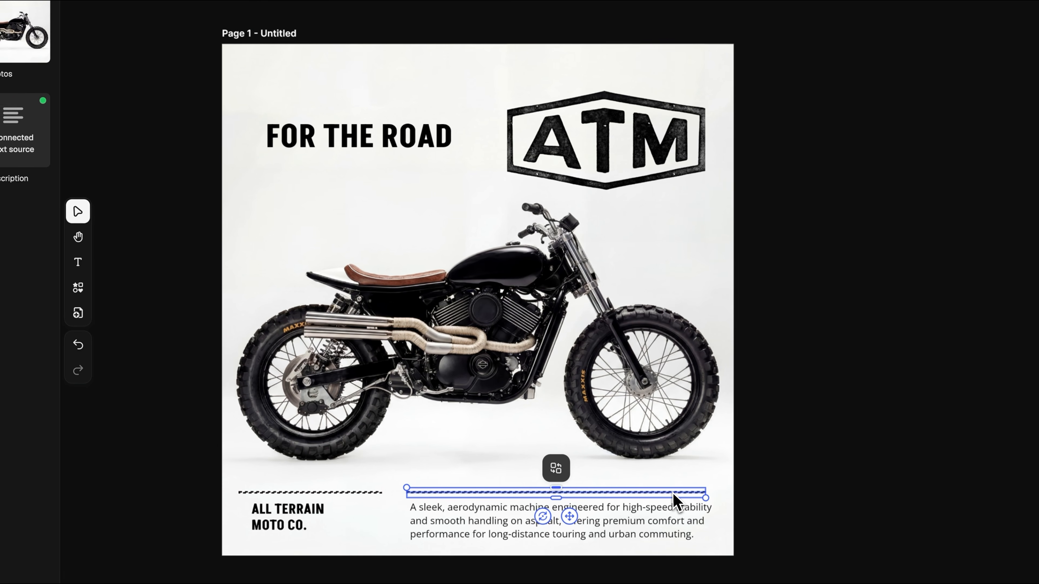
{"action": "left_click_drag", "start_coordinate": [664, 501], "coordinate": [670, 499]}
Select all elements on Page 1 and finish editing the design.
{"action": "key", "text": "super+a"}
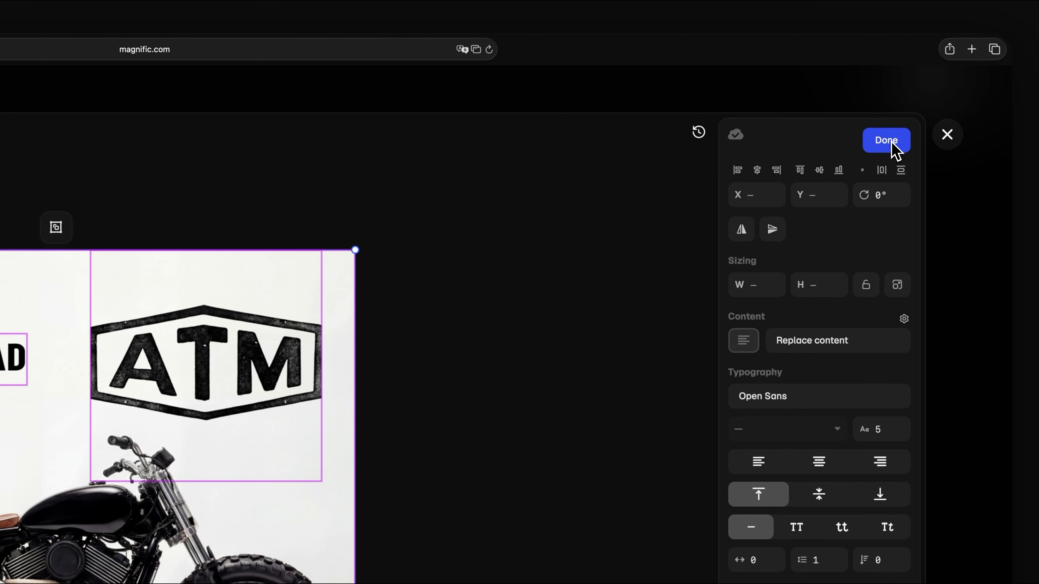
{"action": "left_click", "coordinate": [954, 69]}
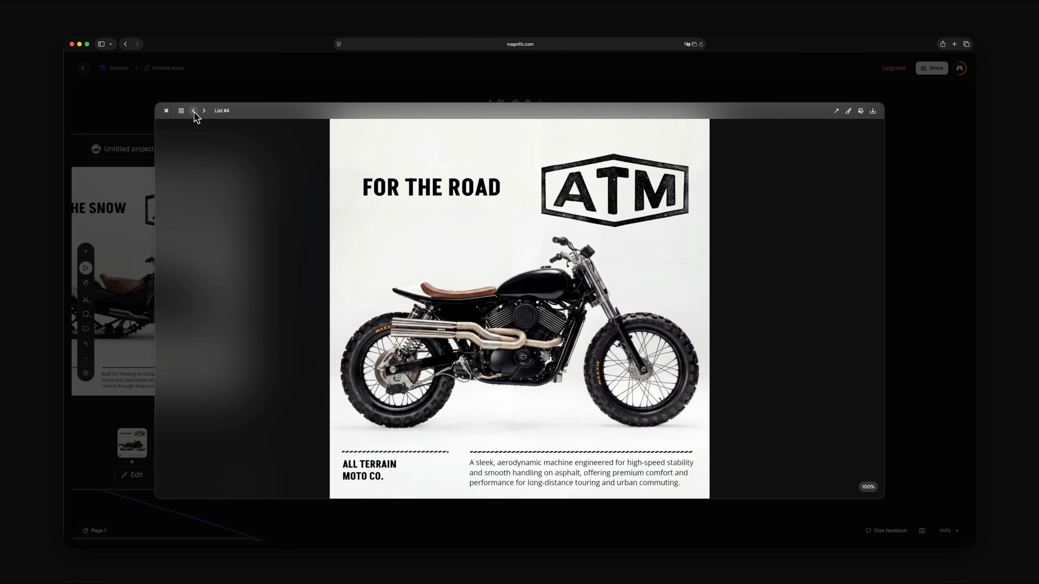
Browse the generated designs in the enlarged preview to check the claim, photo and description on each.
{"action": "left_click", "coordinate": [204, 111]}
{"action": "left_click", "coordinate": [204, 111]}
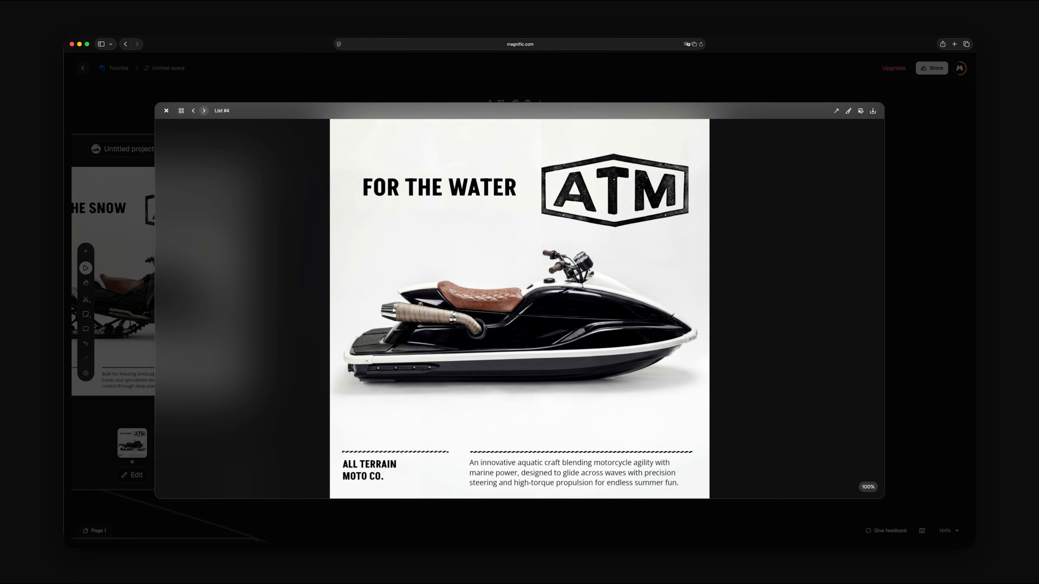
{"action": "left_click", "coordinate": [204, 111]}
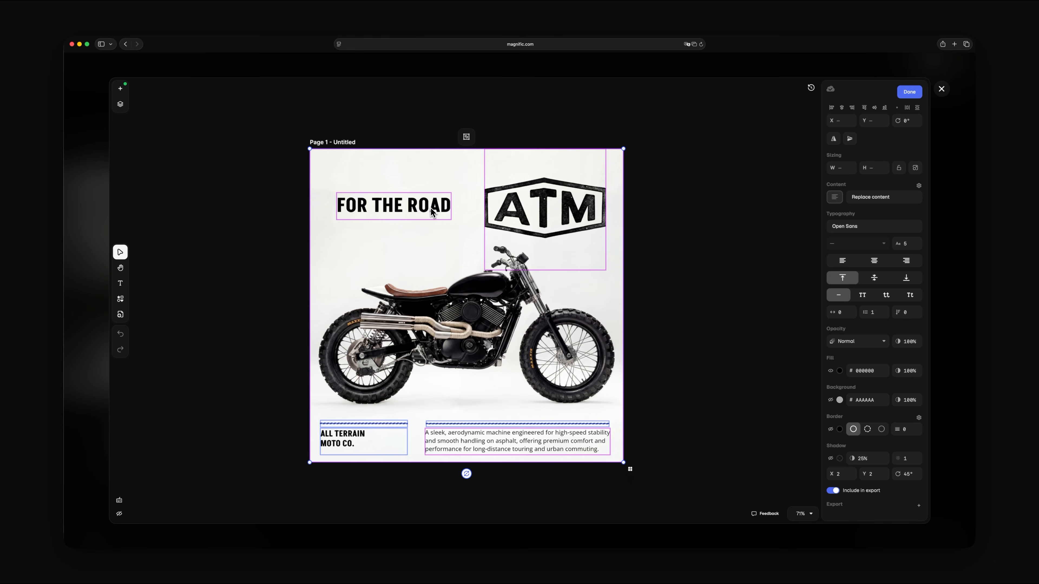
Swap the claim and logo so the logo sits at the page's upper left at X 85, and finish the design.
{"action": "left_click", "coordinate": [431, 208]}
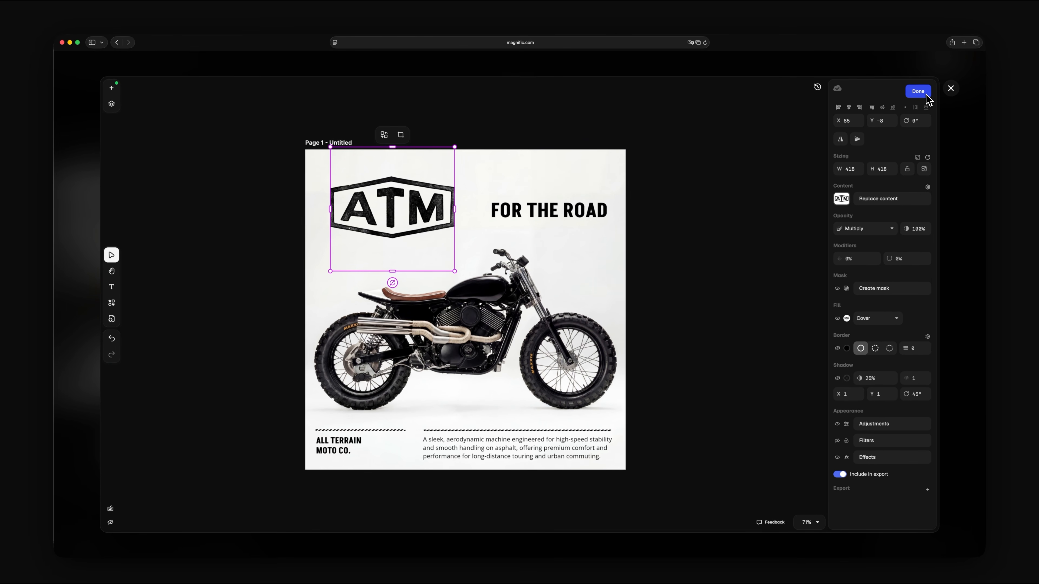
{"action": "left_click", "coordinate": [925, 94]}
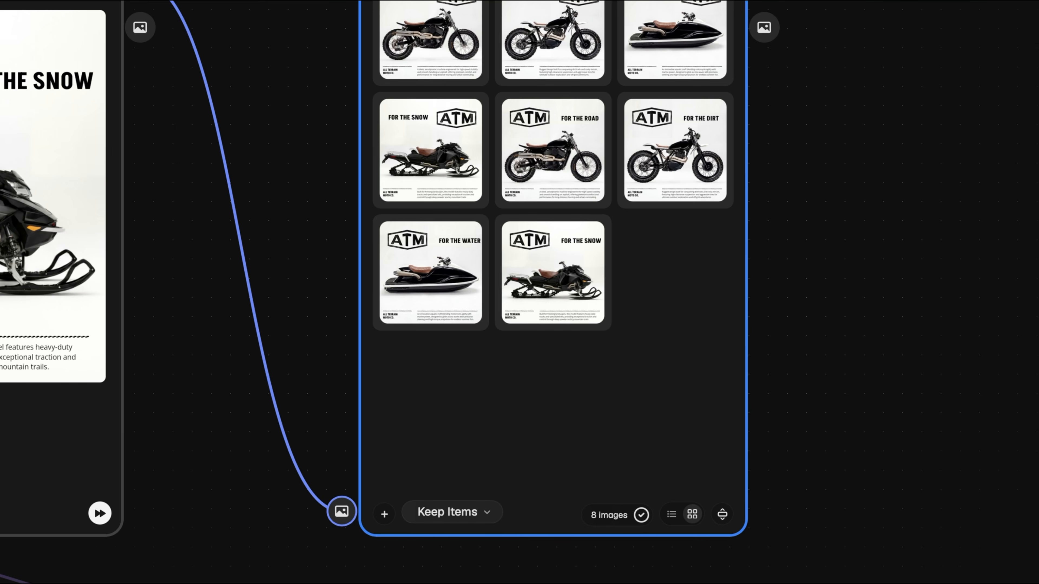
Set the output image list to Replace Items so new designs overwrite the existing ones.
{"action": "left_click", "coordinate": [447, 513]}
{"action": "left_click", "coordinate": [436, 558]}
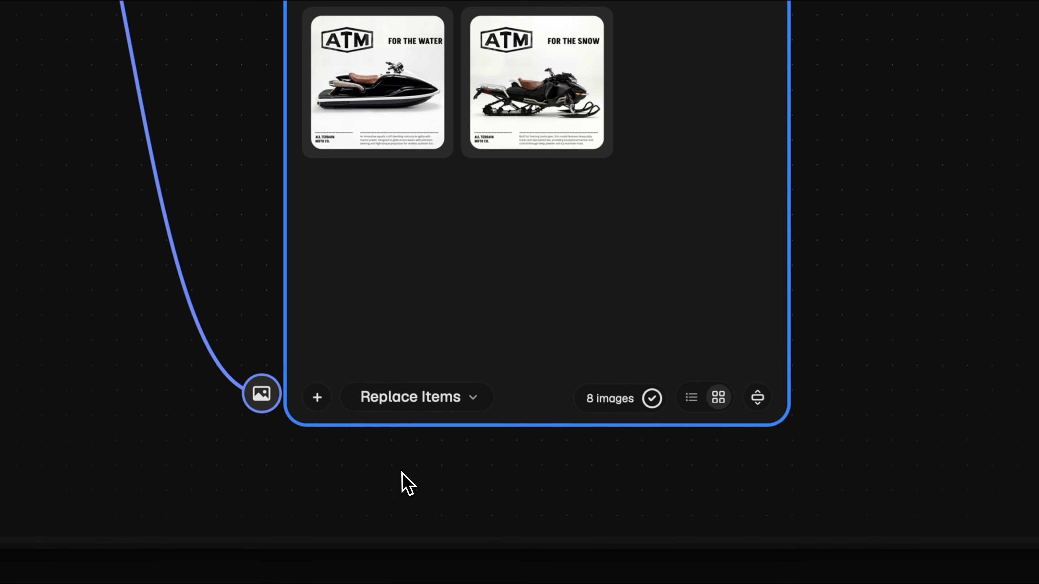